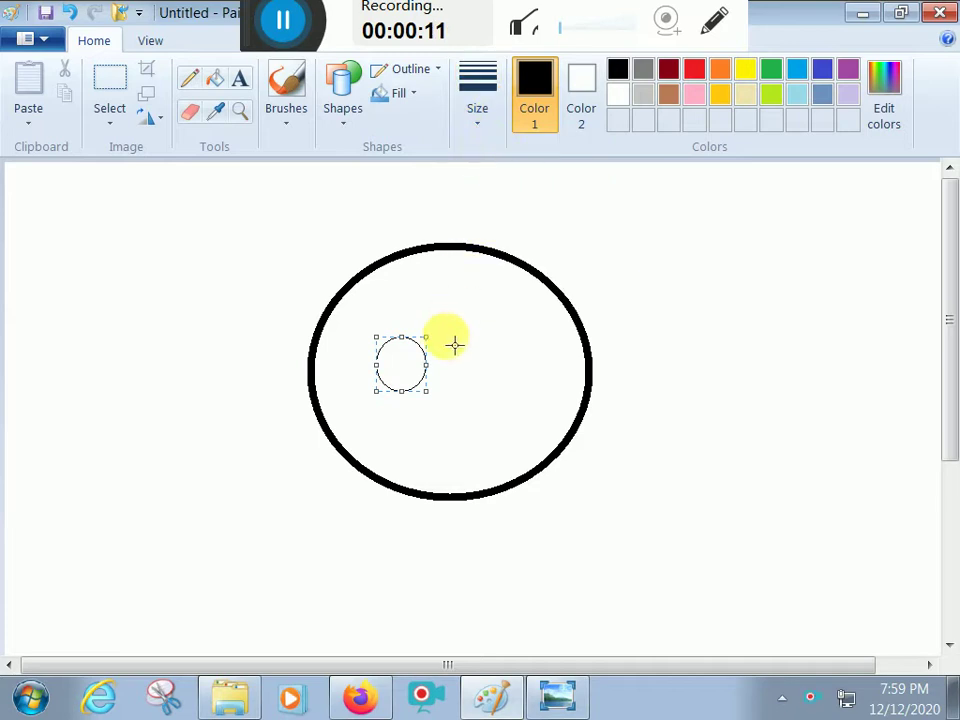
Reshape the left eye into a tall oval and draw a matching oval for the right eye inside the circle.
{"action": "left_click_drag", "start_coordinate": [435, 345], "coordinate": [400, 328]}
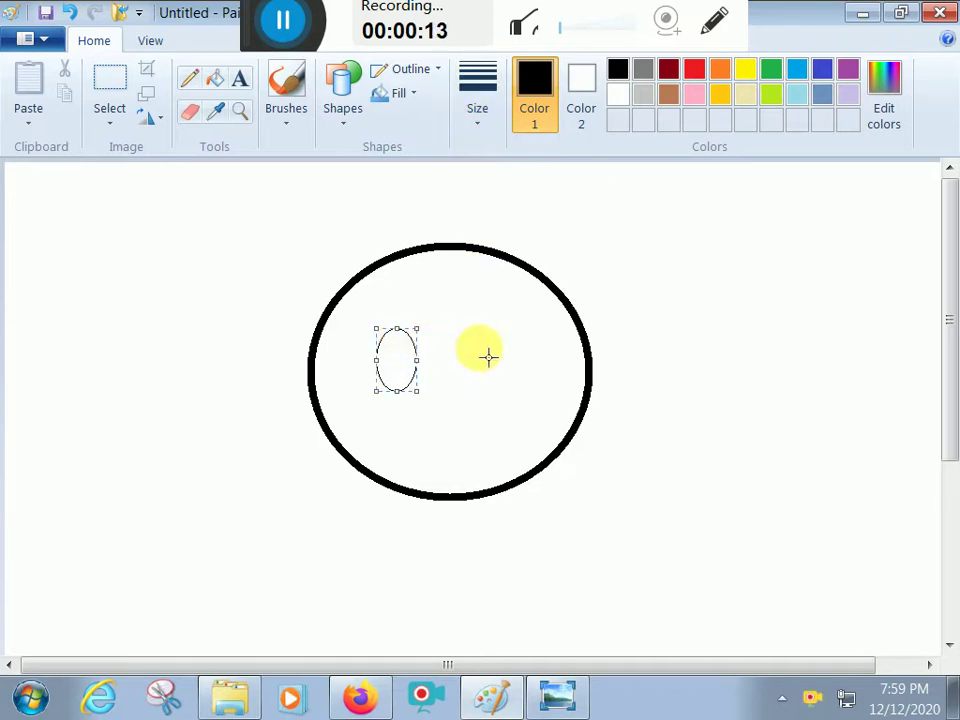
{"action": "left_click_drag", "start_coordinate": [460, 334], "coordinate": [509, 405]}
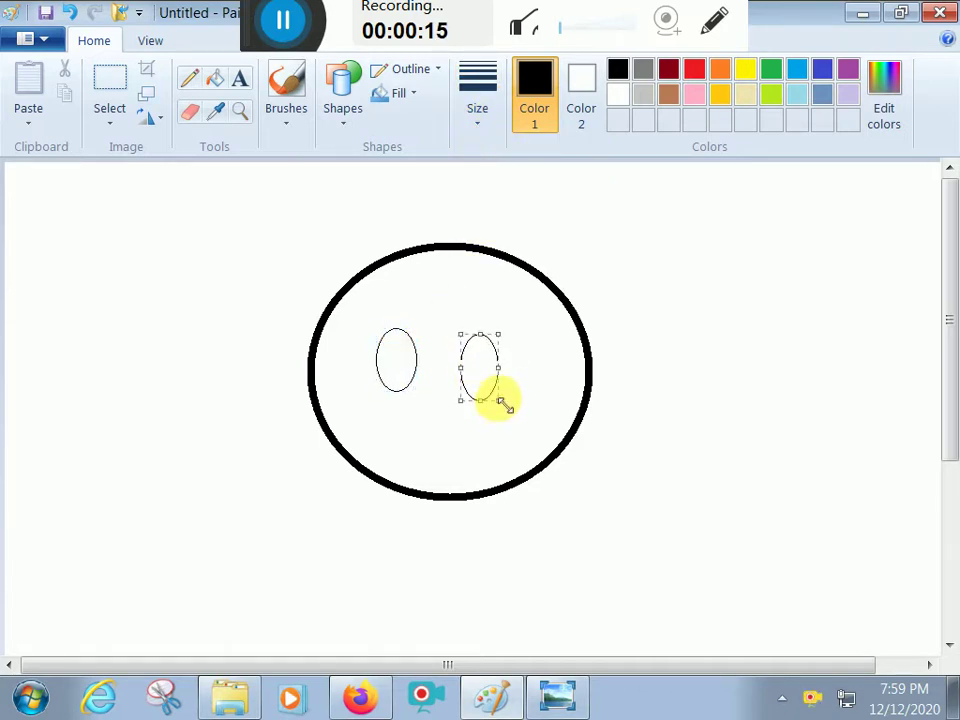
{"action": "left_click_drag", "start_coordinate": [477, 336], "coordinate": [469, 331]}
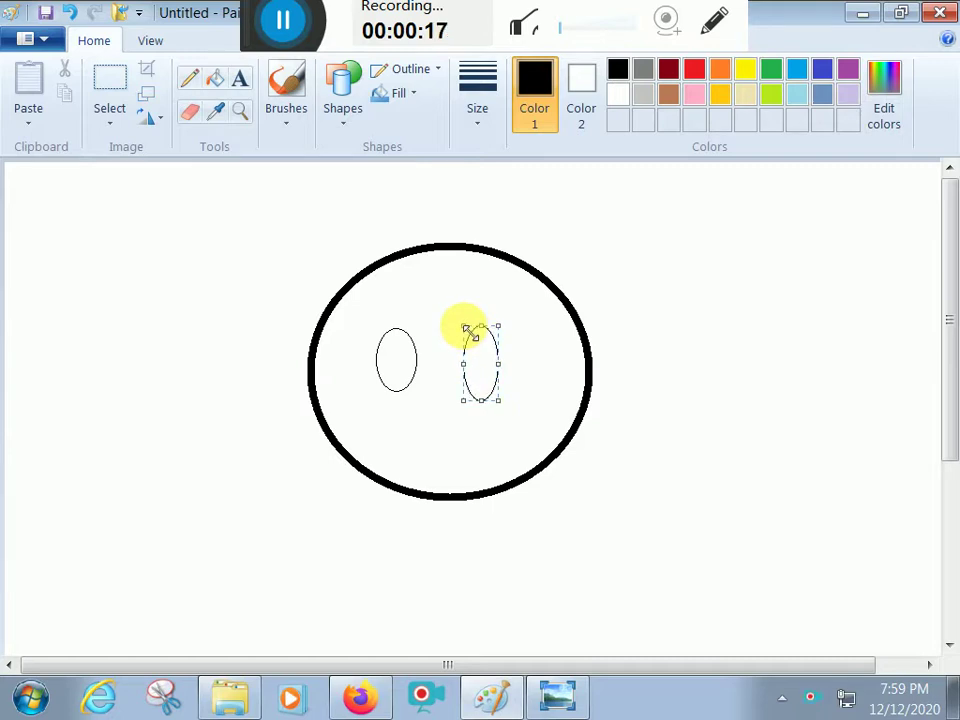
{"action": "left_click_drag", "start_coordinate": [483, 404], "coordinate": [486, 397]}
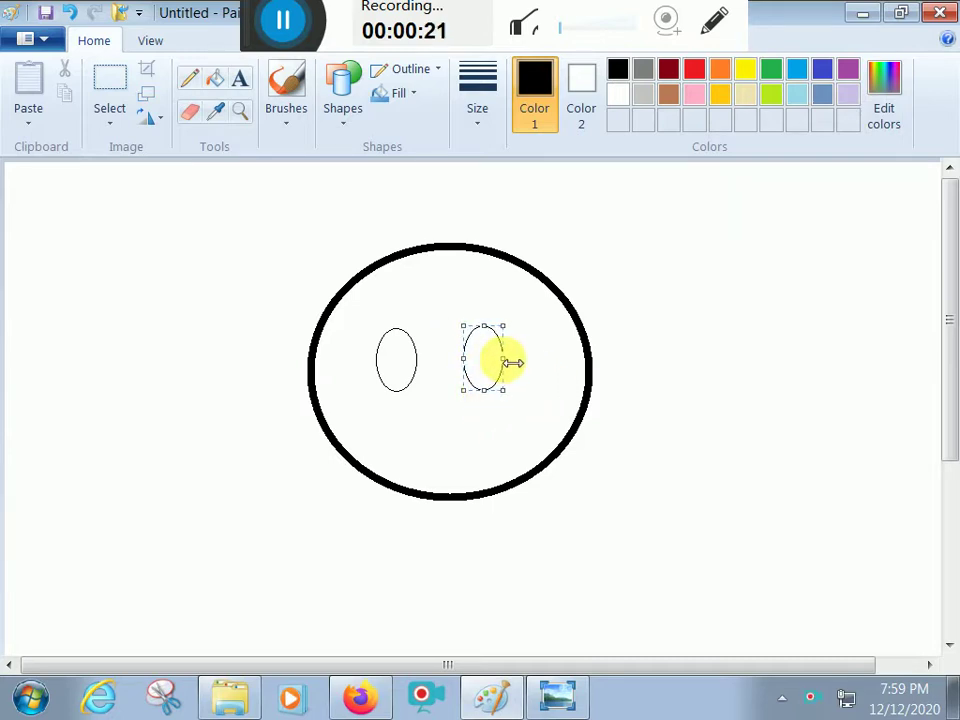
{"action": "left_click", "coordinate": [549, 364]}
Draw a larger upper and a smaller lower highlight oval inside each of the two eyes.
{"action": "mouse_move", "coordinate": [481, 342]}
{"action": "left_mouse_down"}
{"action": "mouse_move", "coordinate": [499, 362]}
{"action": "mouse_move", "coordinate": [480, 376]}
{"action": "mouse_move", "coordinate": [490, 380]}
{"action": "left_mouse_up"}
{"action": "left_click", "coordinate": [575, 371]}
{"action": "left_click", "coordinate": [388, 343]}
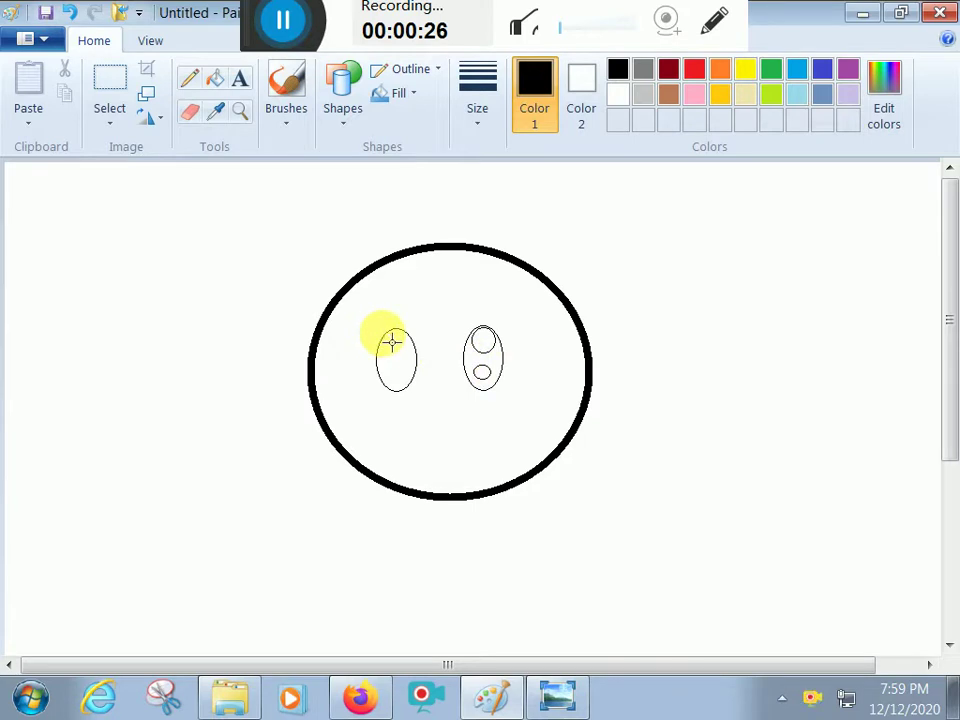
{"action": "left_click_drag", "start_coordinate": [392, 342], "coordinate": [407, 358]}
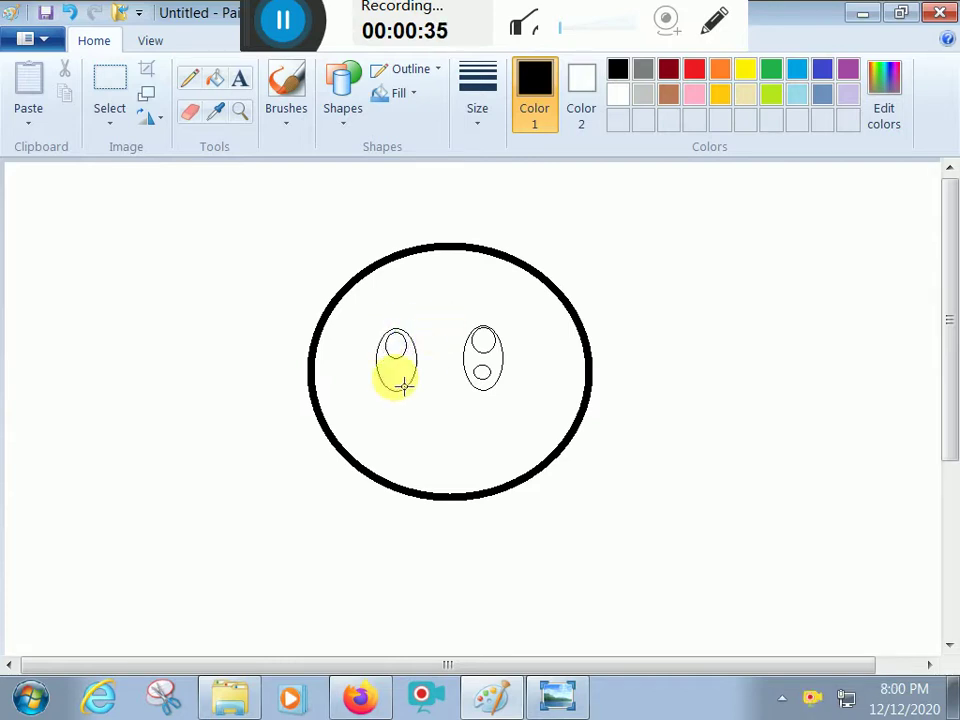
{"action": "left_click_drag", "start_coordinate": [386, 367], "coordinate": [412, 392]}
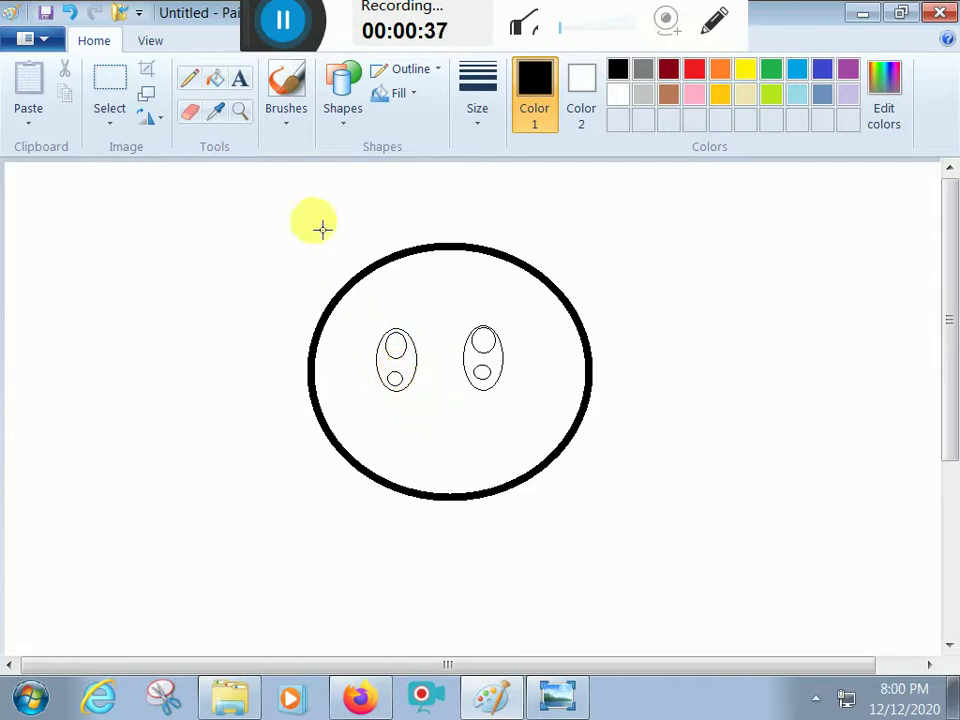
Fill both eyes with black around their highlight ovals.
{"action": "left_click", "coordinate": [215, 78]}
{"action": "left_click", "coordinate": [412, 362]}
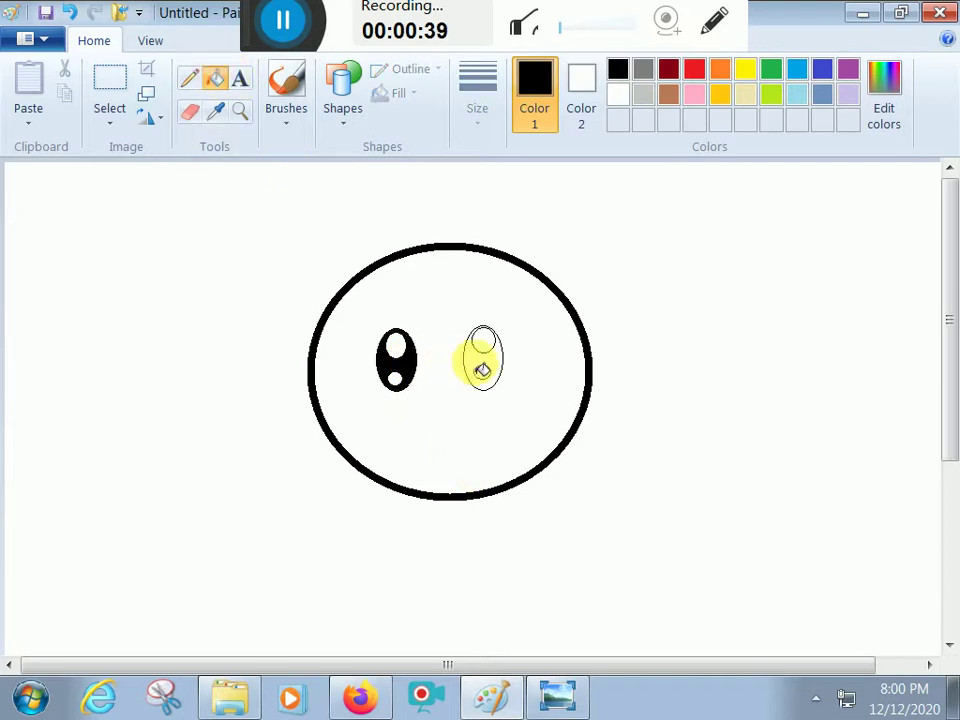
{"action": "left_click", "coordinate": [478, 362]}
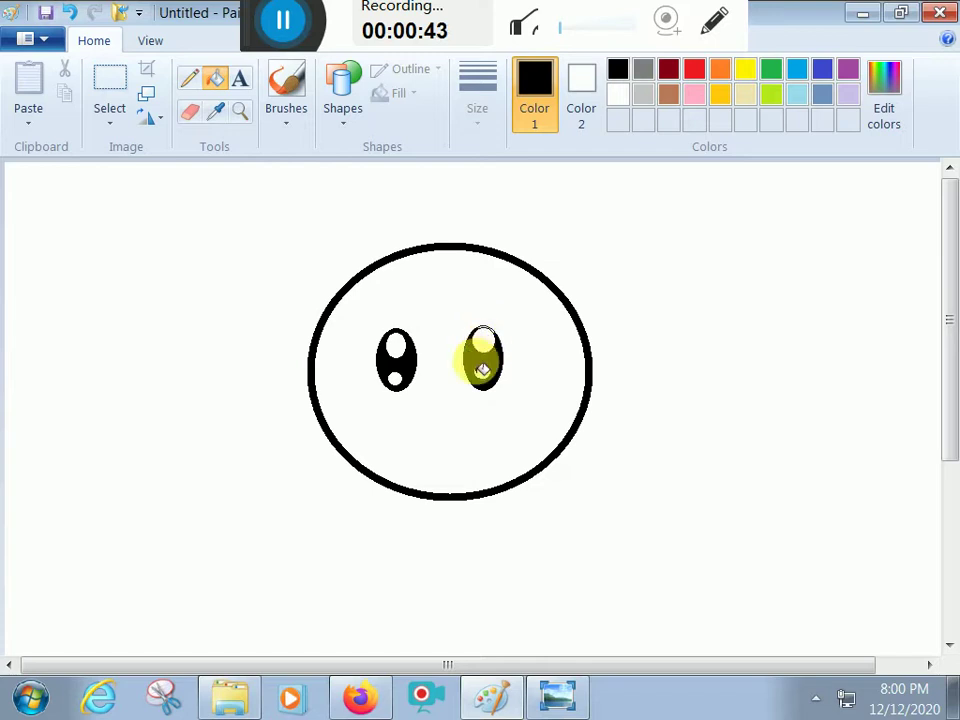
Touch up the thin gap above the right eye's upper highlight with the black Pencil.
{"action": "left_click", "coordinate": [190, 82]}
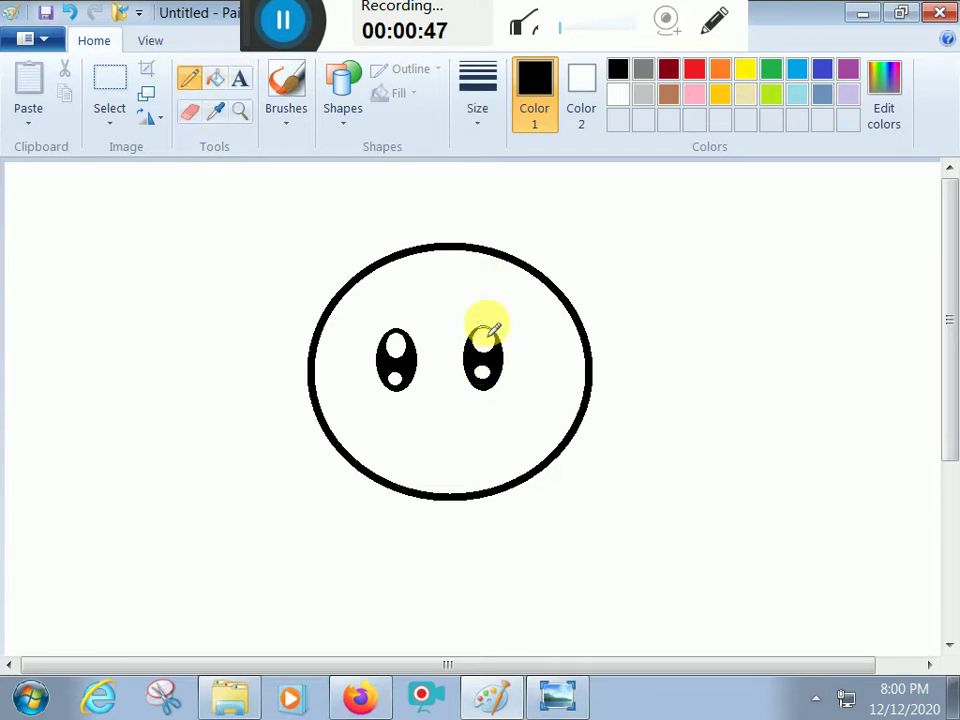
{"action": "left_click", "coordinate": [480, 112]}
{"action": "left_click", "coordinate": [512, 281]}
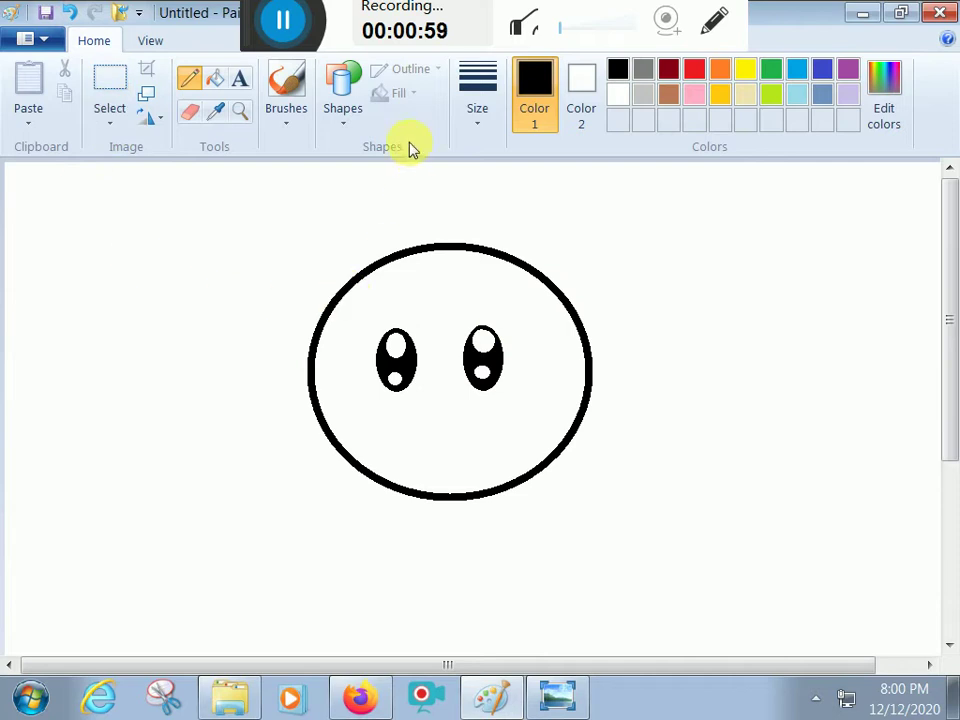
Draw a thin black curve across the upper part of the circle, bent downward, as the ball's upper seam.
{"action": "left_click", "coordinate": [338, 120]}
{"action": "left_click", "coordinate": [348, 142]}
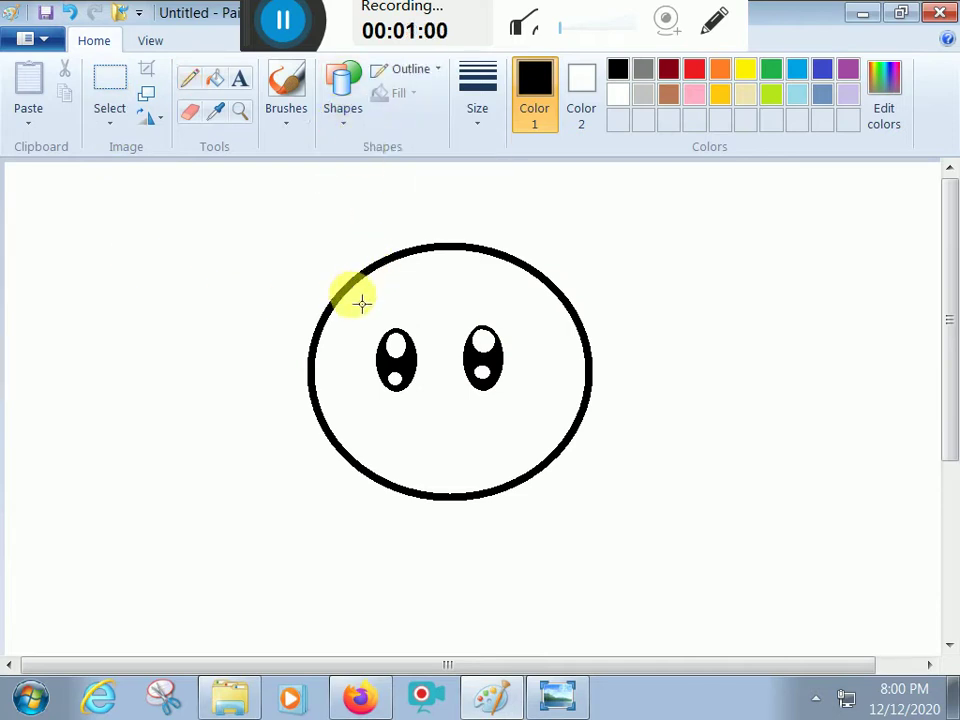
{"action": "mouse_move", "coordinate": [350, 297]}
{"action": "left_mouse_down"}
{"action": "mouse_move", "coordinate": [493, 317]}
{"action": "mouse_move", "coordinate": [546, 294]}
{"action": "mouse_move", "coordinate": [543, 283]}
{"action": "left_mouse_up"}
{"action": "left_click_drag", "start_coordinate": [443, 287], "coordinate": [445, 314]}
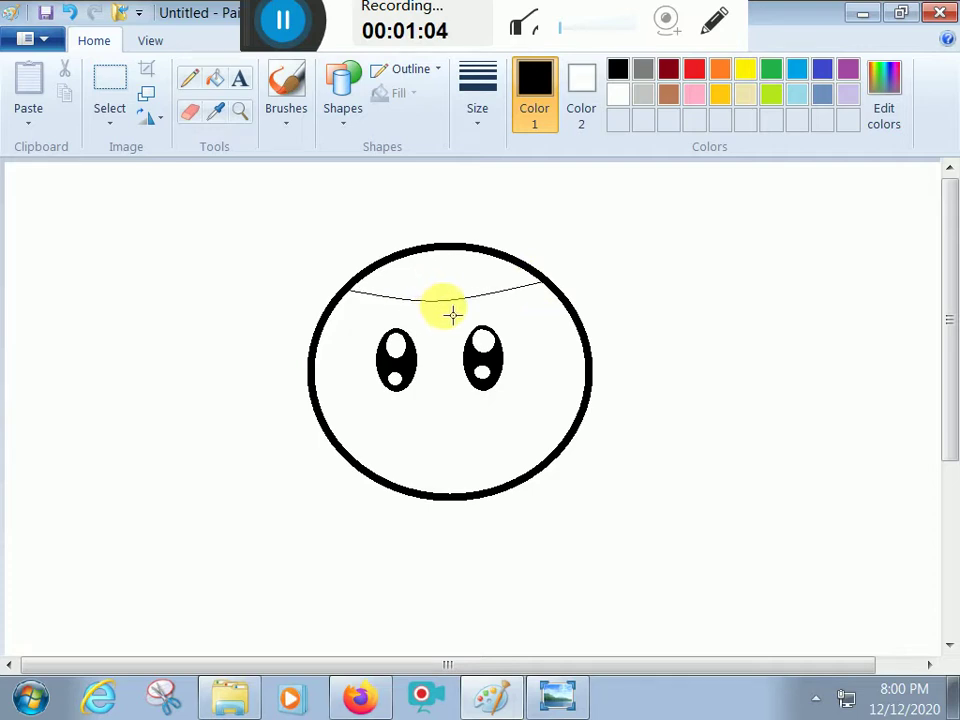
{"action": "left_click", "coordinate": [443, 305]}
{"action": "left_click", "coordinate": [690, 338]}
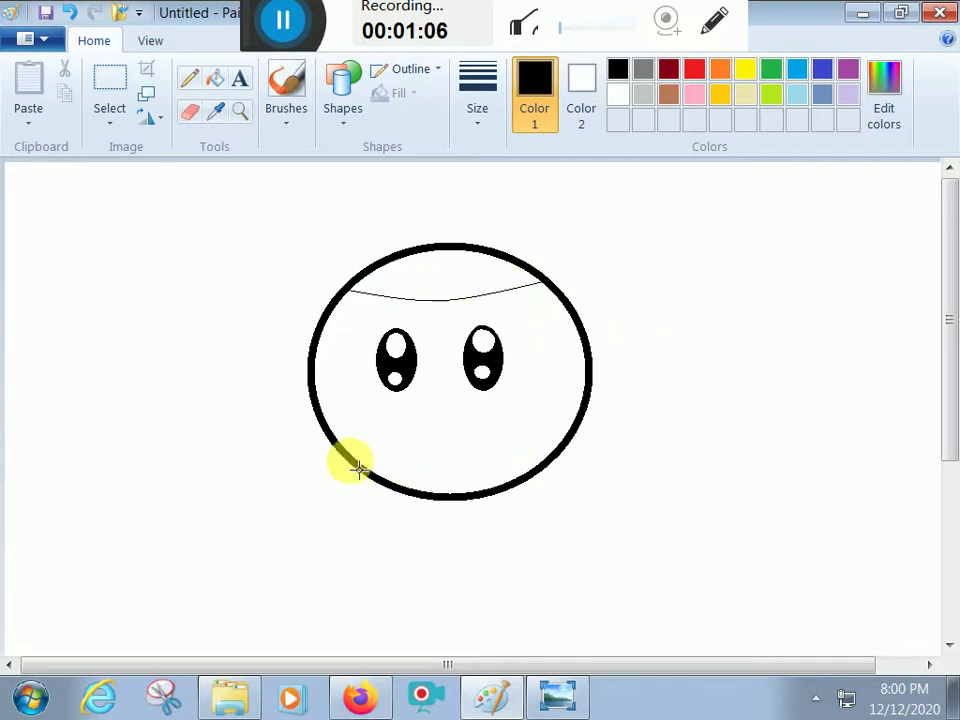
Draw a thin black curve across the lower part of the circle, bent upward, as the lower seam.
{"action": "left_click_drag", "start_coordinate": [351, 461], "coordinate": [540, 462]}
{"action": "left_click_drag", "start_coordinate": [452, 467], "coordinate": [456, 435]}
{"action": "left_click", "coordinate": [701, 411]}
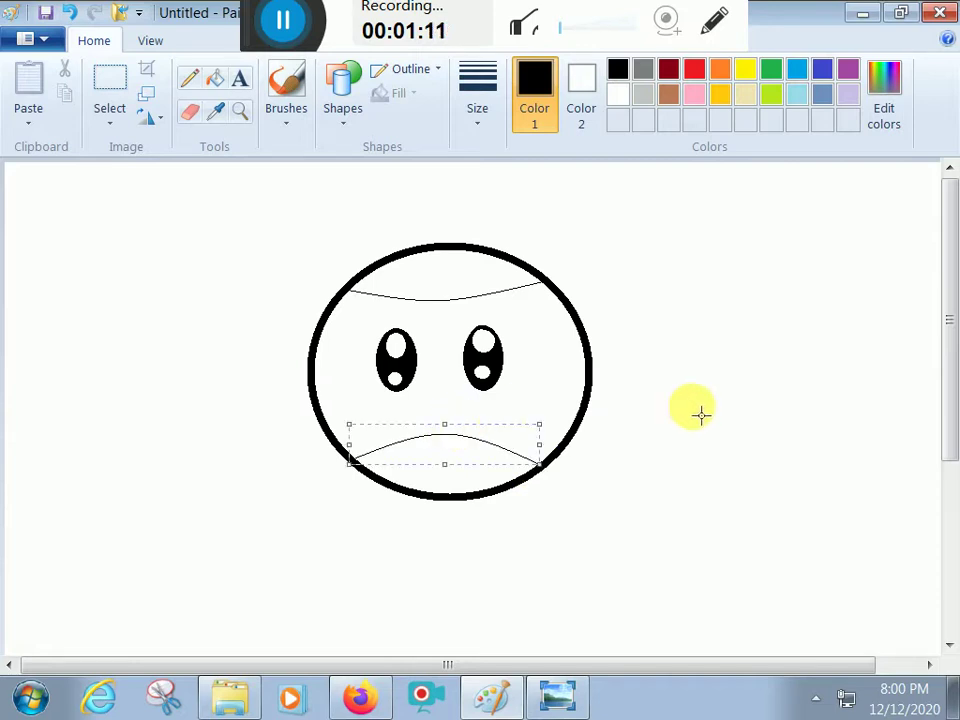
Draw a smiling mouth between and below the eyes with a thicker black curve.
{"action": "left_click", "coordinate": [488, 124]}
{"action": "left_click", "coordinate": [506, 208]}
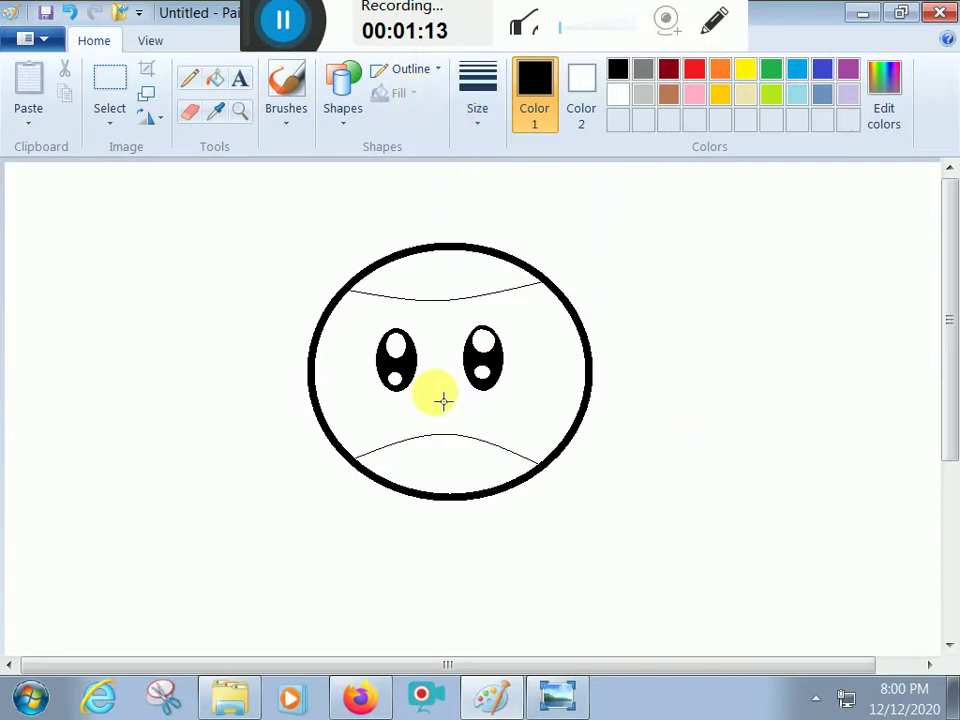
{"action": "mouse_move", "coordinate": [418, 398]}
{"action": "left_mouse_down"}
{"action": "mouse_move", "coordinate": [474, 400]}
{"action": "mouse_move", "coordinate": [448, 423]}
{"action": "mouse_move", "coordinate": [408, 399]}
{"action": "left_mouse_up"}
{"action": "left_click", "coordinate": [458, 412]}
{"action": "left_click", "coordinate": [656, 362]}
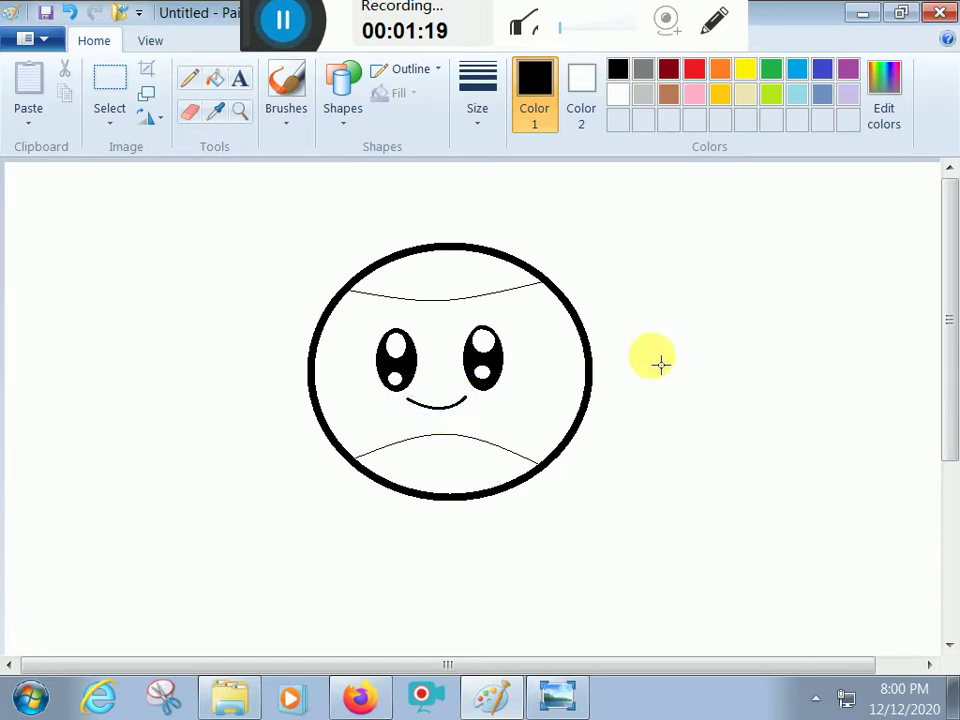
Draw two small flat cheek ovals with the thinnest black outline, one at each end of the smile.
{"action": "left_click", "coordinate": [466, 130]}
{"action": "left_click", "coordinate": [340, 120]}
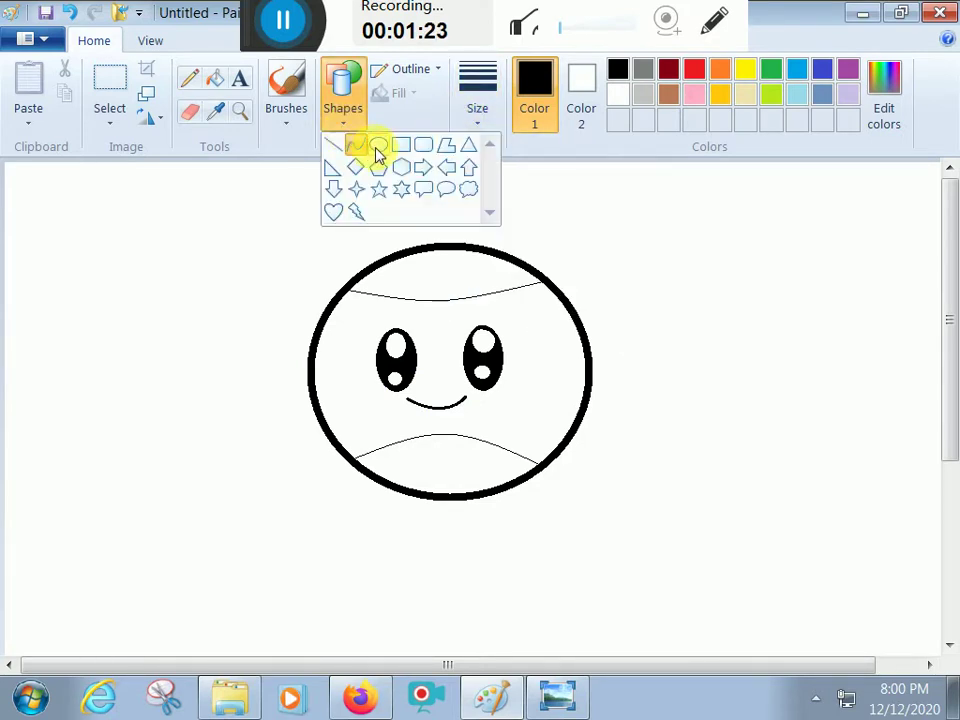
{"action": "left_click", "coordinate": [375, 146]}
{"action": "left_click_drag", "start_coordinate": [410, 418], "coordinate": [407, 410]}
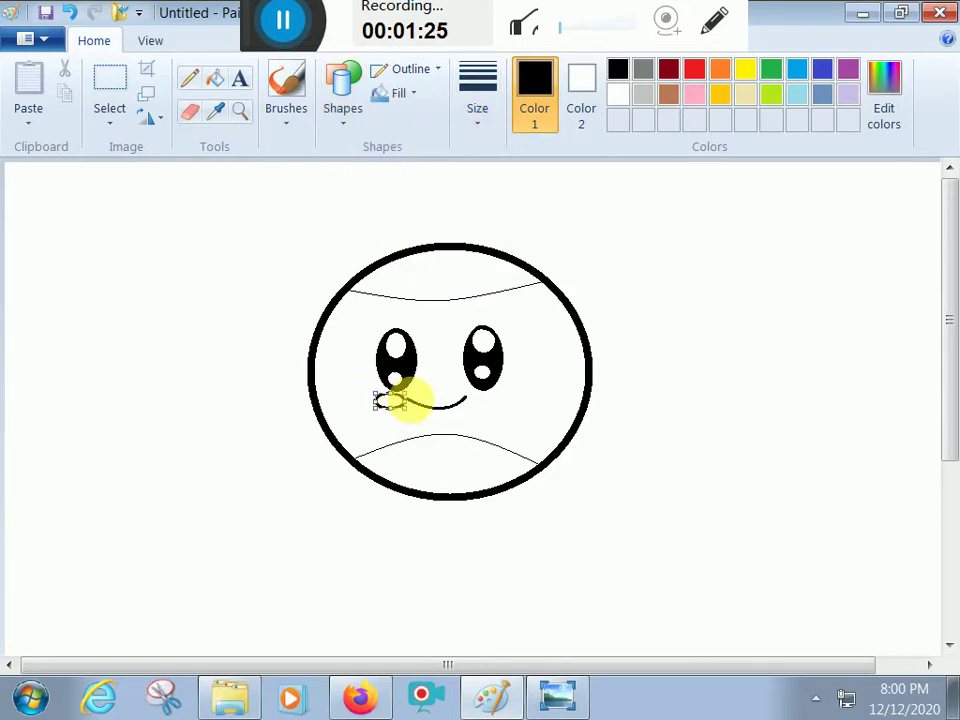
{"action": "left_click", "coordinate": [480, 128]}
{"action": "left_click", "coordinate": [493, 160]}
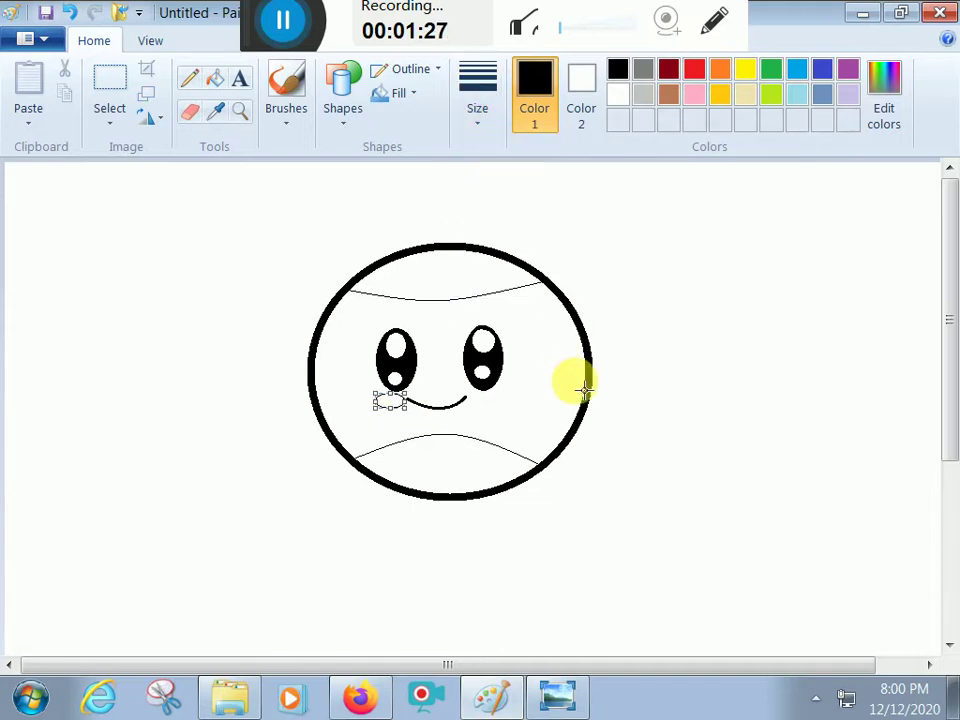
{"action": "left_click_drag", "start_coordinate": [477, 395], "coordinate": [513, 421]}
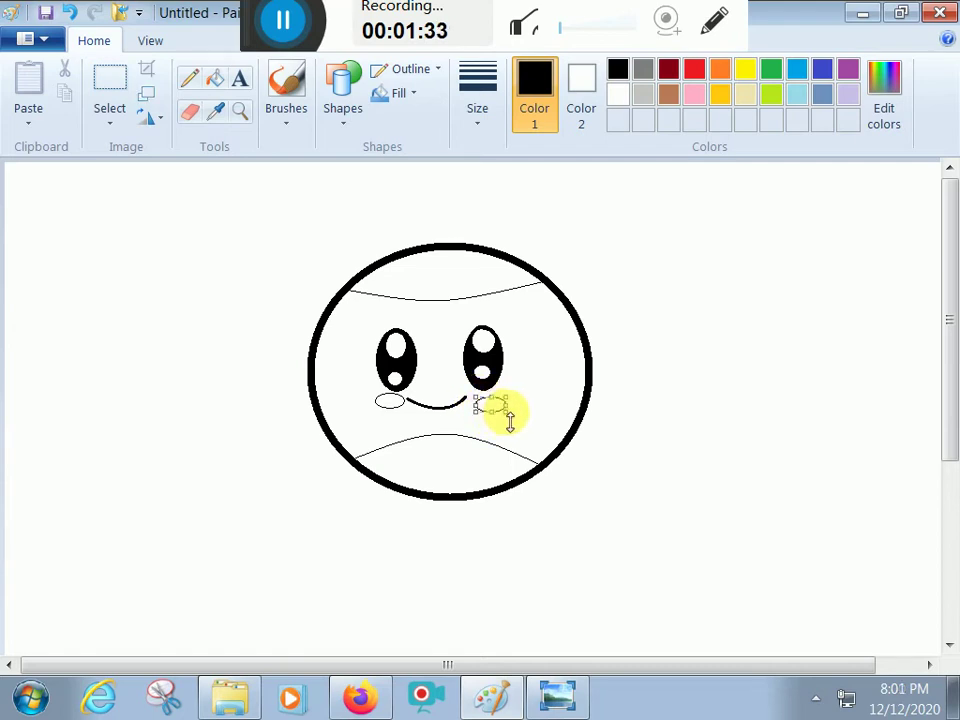
Mix a lighter custom shade of the rose pink and fill both cheek ovals with it.
{"action": "left_click", "coordinate": [215, 78]}
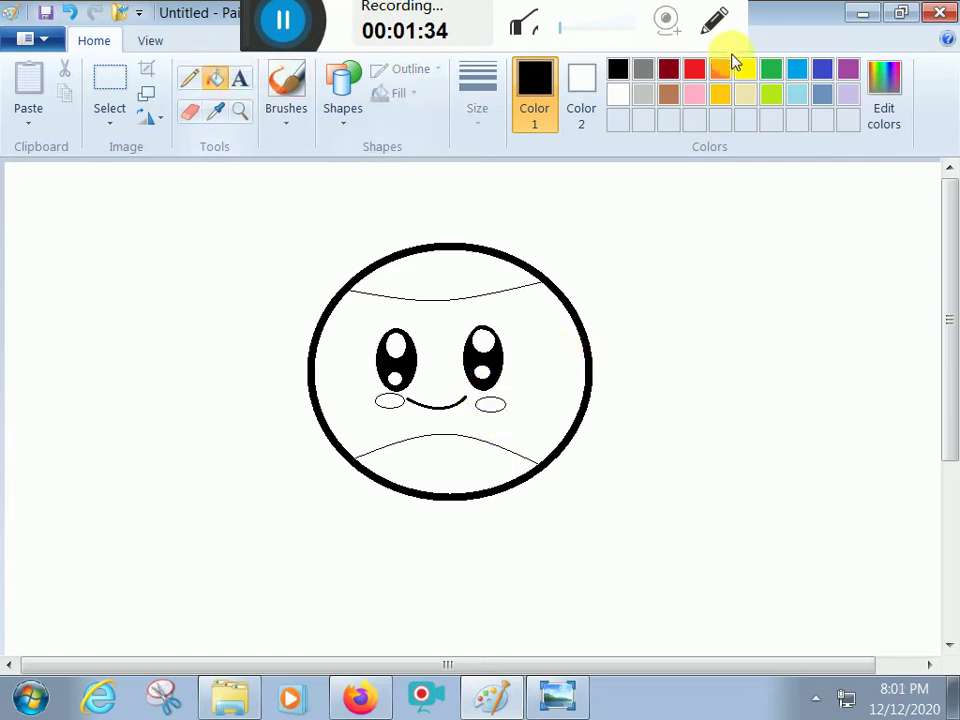
{"action": "left_click", "coordinate": [697, 96]}
{"action": "left_click", "coordinate": [900, 88]}
{"action": "left_click", "coordinate": [745, 218]}
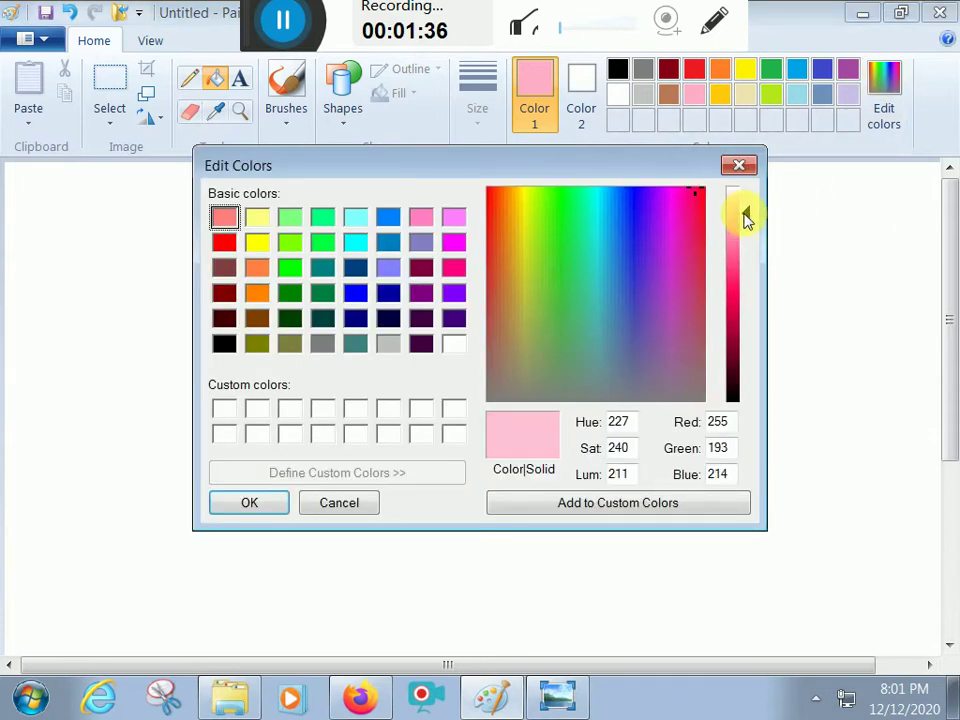
{"action": "left_click_drag", "start_coordinate": [745, 218], "coordinate": [745, 205]}
{"action": "left_click", "coordinate": [265, 502]}
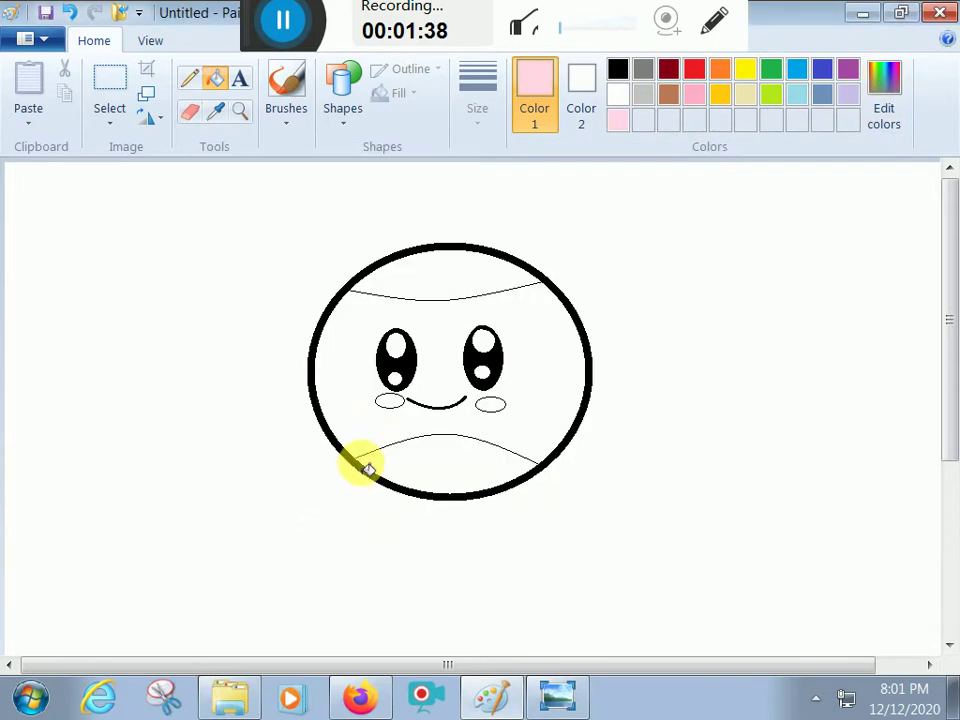
{"action": "left_click", "coordinate": [386, 401]}
{"action": "left_click", "coordinate": [500, 406]}
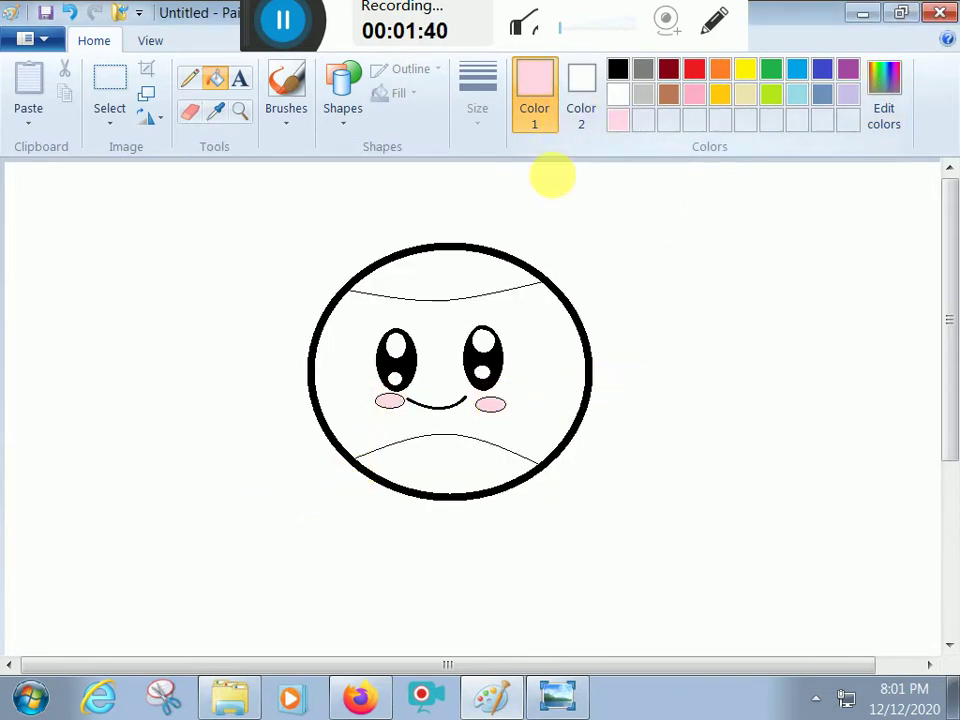
Draw short slanted red stitch lines in a thicker stroke along both sides of the upper seam.
{"action": "left_click", "coordinate": [346, 122]}
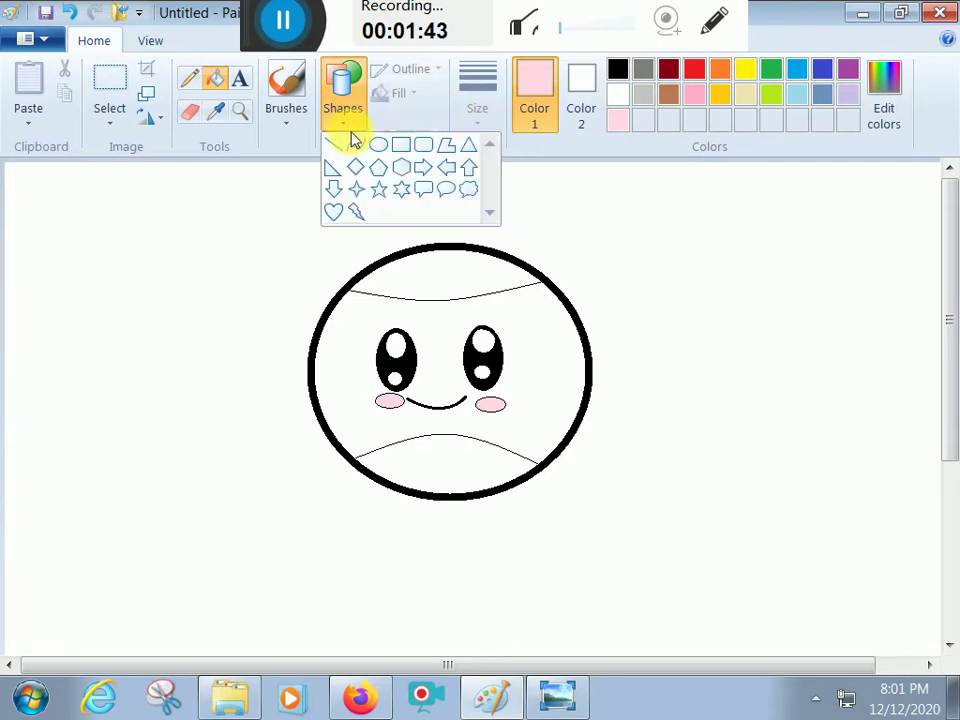
{"action": "left_click", "coordinate": [333, 150]}
{"action": "left_click", "coordinate": [694, 69]}
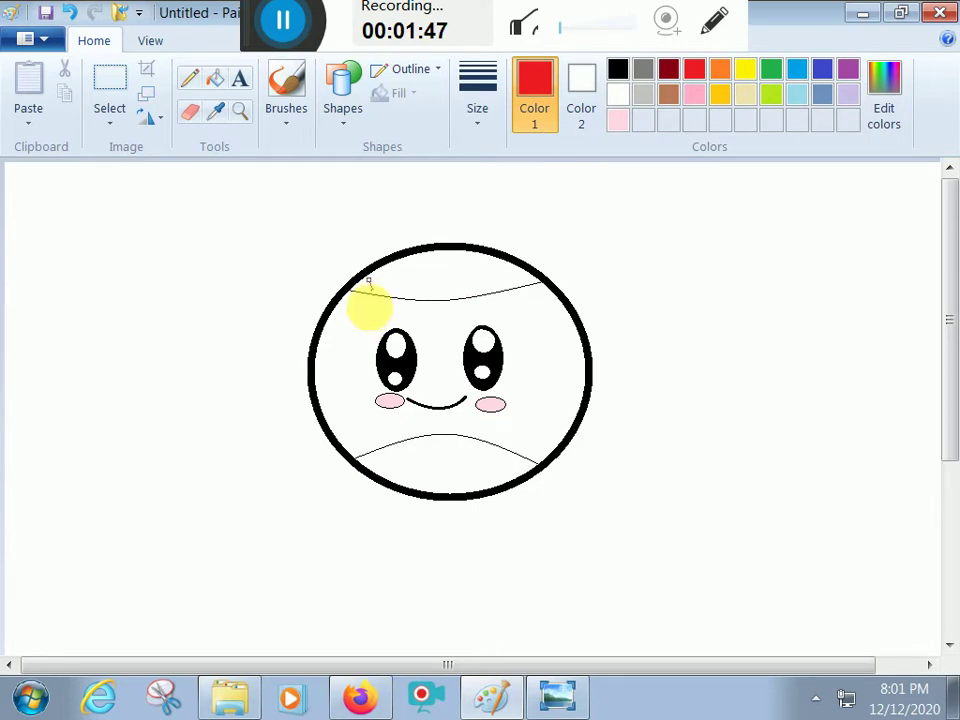
{"action": "left_click", "coordinate": [477, 112]}
{"action": "left_click", "coordinate": [500, 183]}
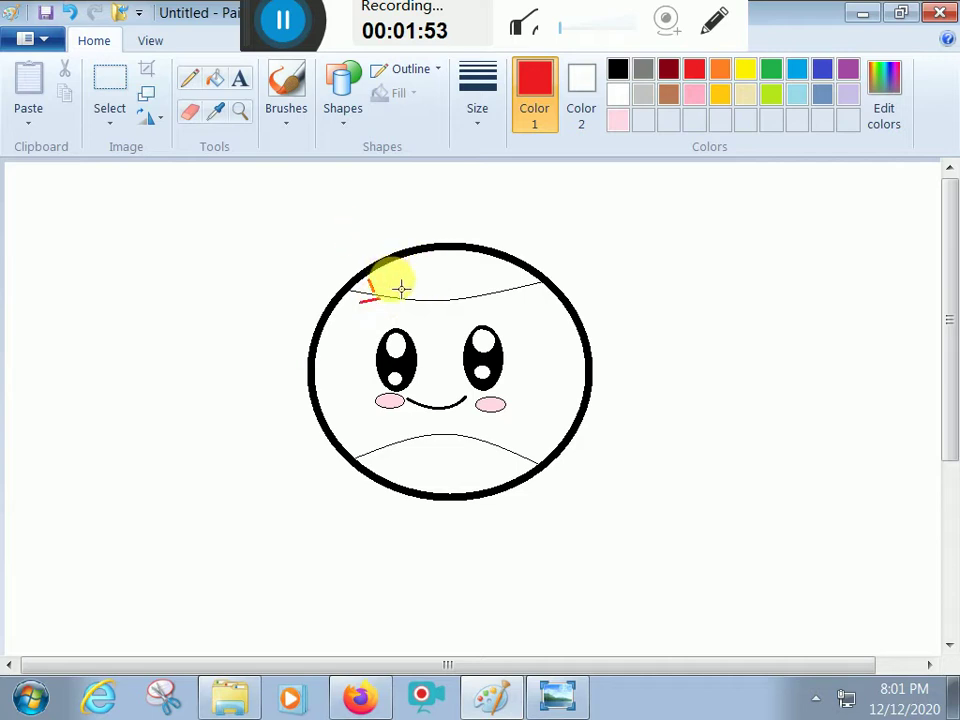
{"action": "left_click", "coordinate": [304, 296]}
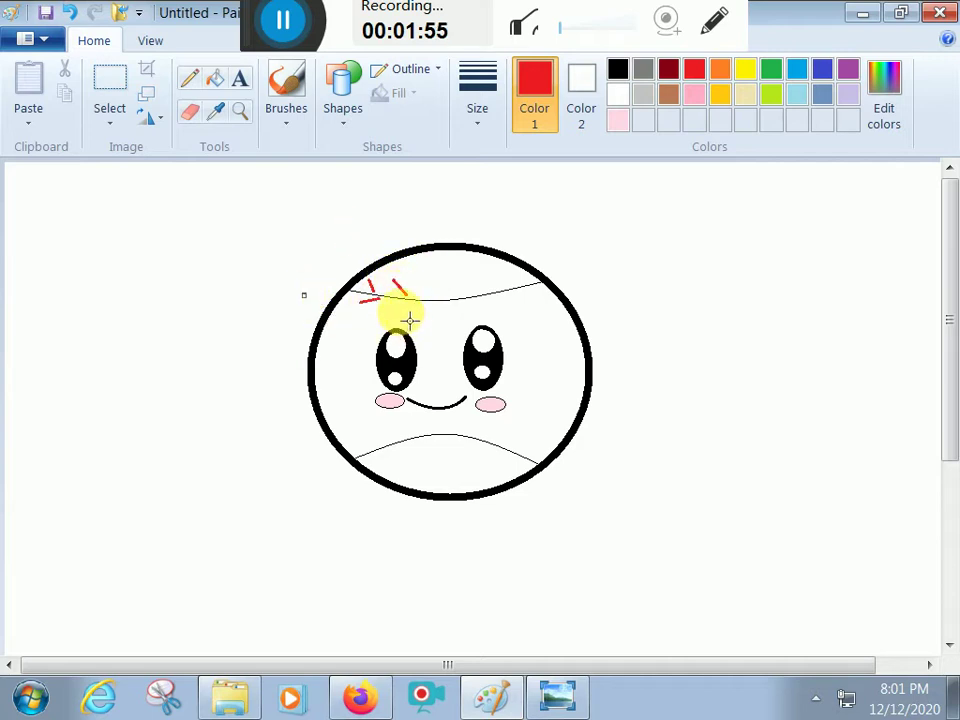
{"action": "mouse_move", "coordinate": [391, 309]}
{"action": "left_mouse_down"}
{"action": "mouse_move", "coordinate": [445, 293]}
{"action": "mouse_move", "coordinate": [446, 309]}
{"action": "left_mouse_up"}
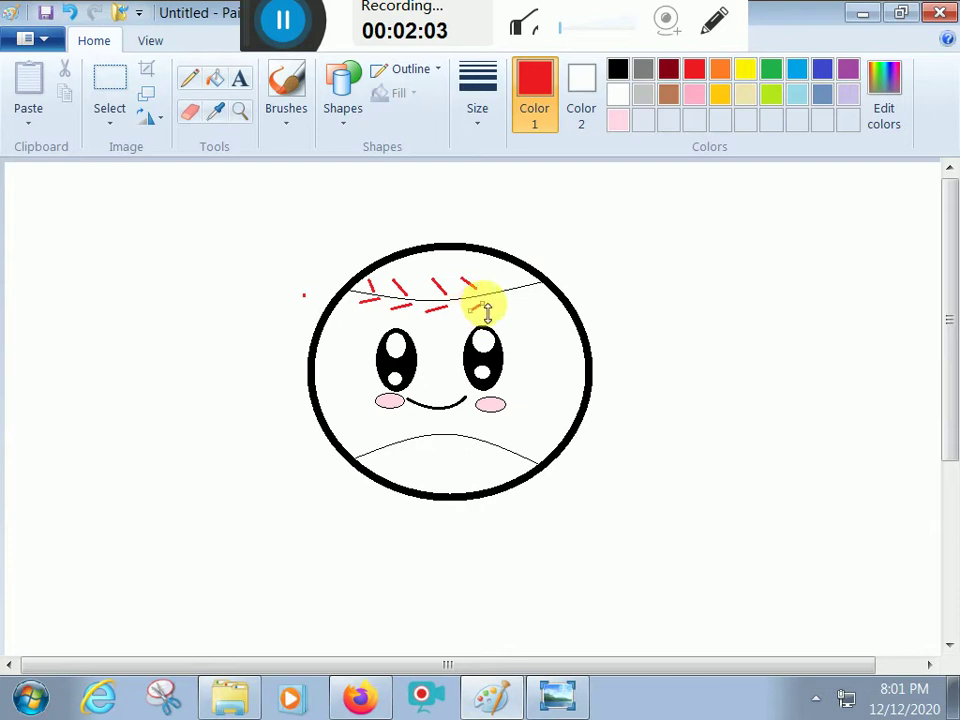
{"action": "left_click", "coordinate": [613, 250]}
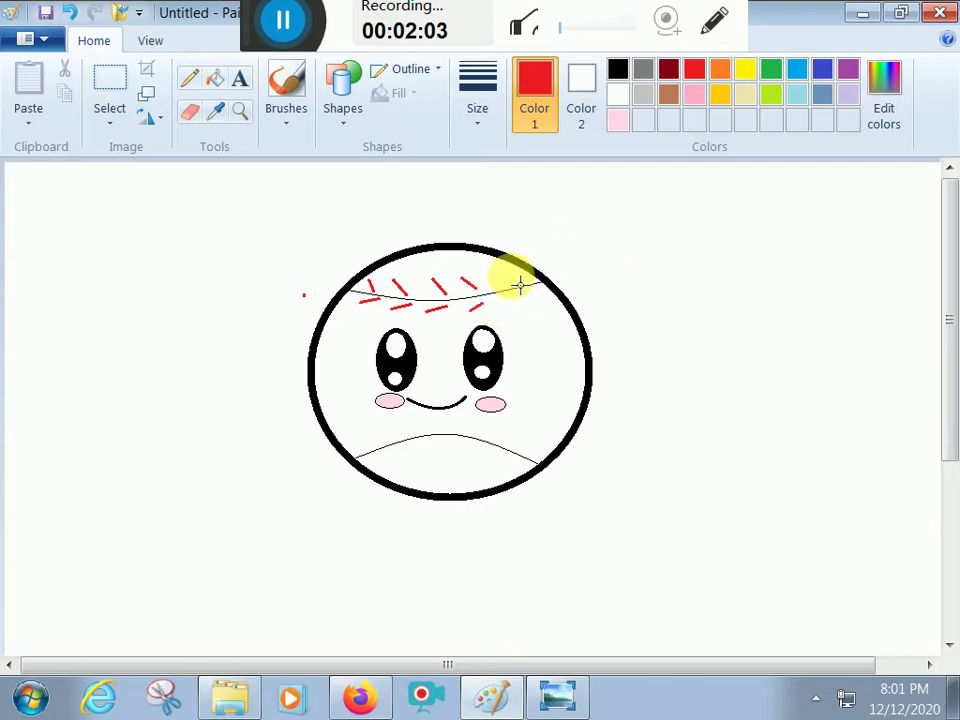
{"action": "left_click_drag", "start_coordinate": [507, 309], "coordinate": [536, 286]}
{"action": "left_click", "coordinate": [618, 267]}
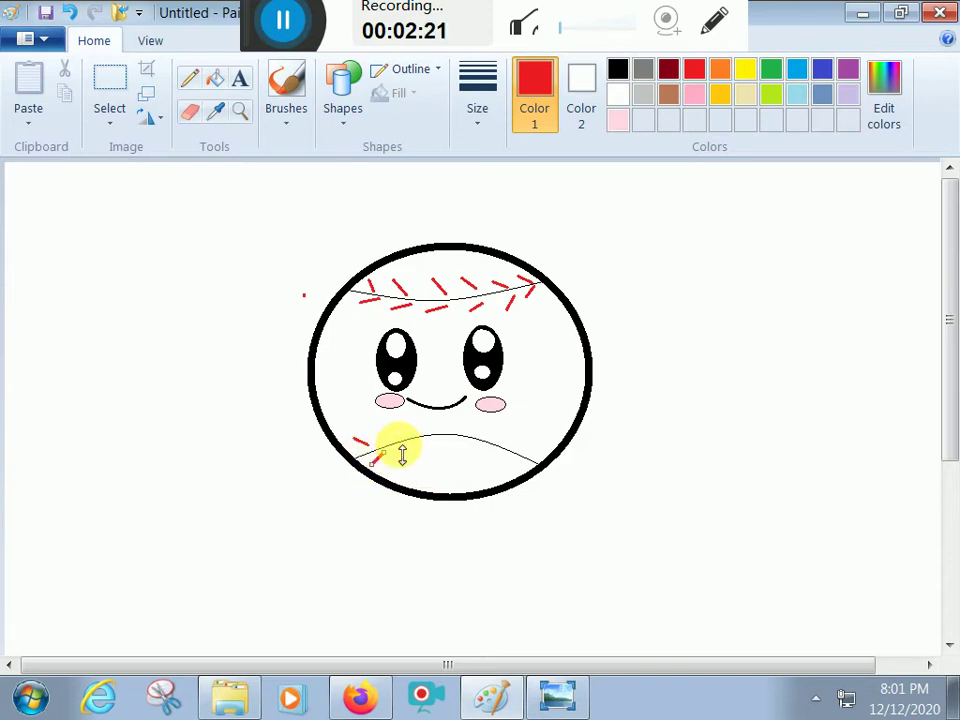
Draw short slanted red stitch lines along both sides of the lower seam.
{"action": "left_click", "coordinate": [414, 462]}
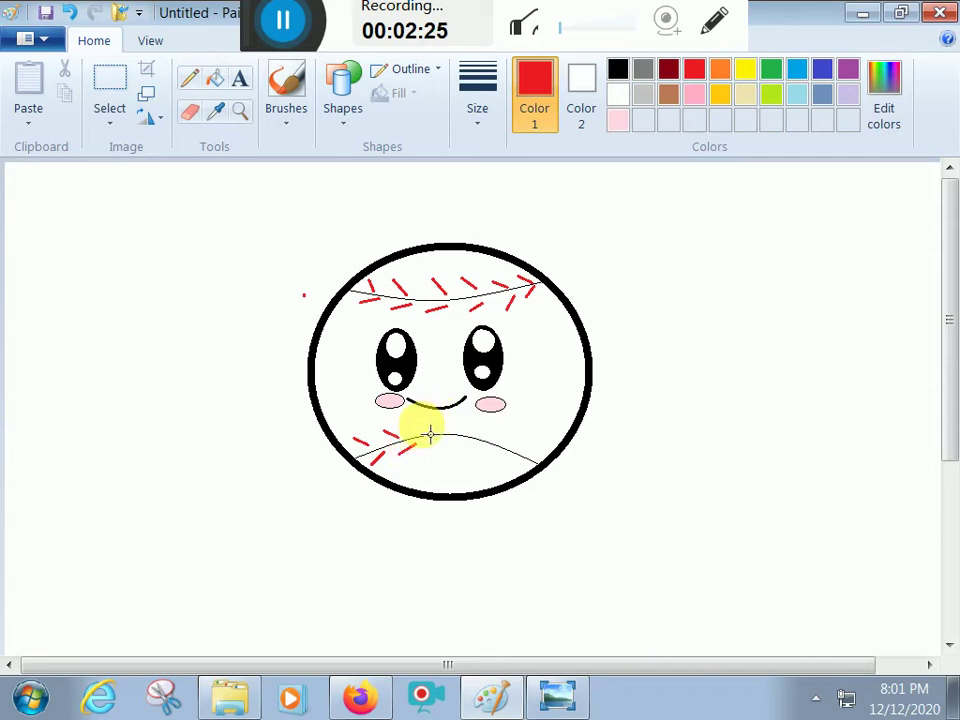
{"action": "mouse_move", "coordinate": [428, 450]}
{"action": "left_mouse_down"}
{"action": "mouse_move", "coordinate": [467, 434]}
{"action": "mouse_move", "coordinate": [479, 442]}
{"action": "left_mouse_up"}
{"action": "left_click", "coordinate": [473, 461]}
{"action": "left_click", "coordinate": [509, 420]}
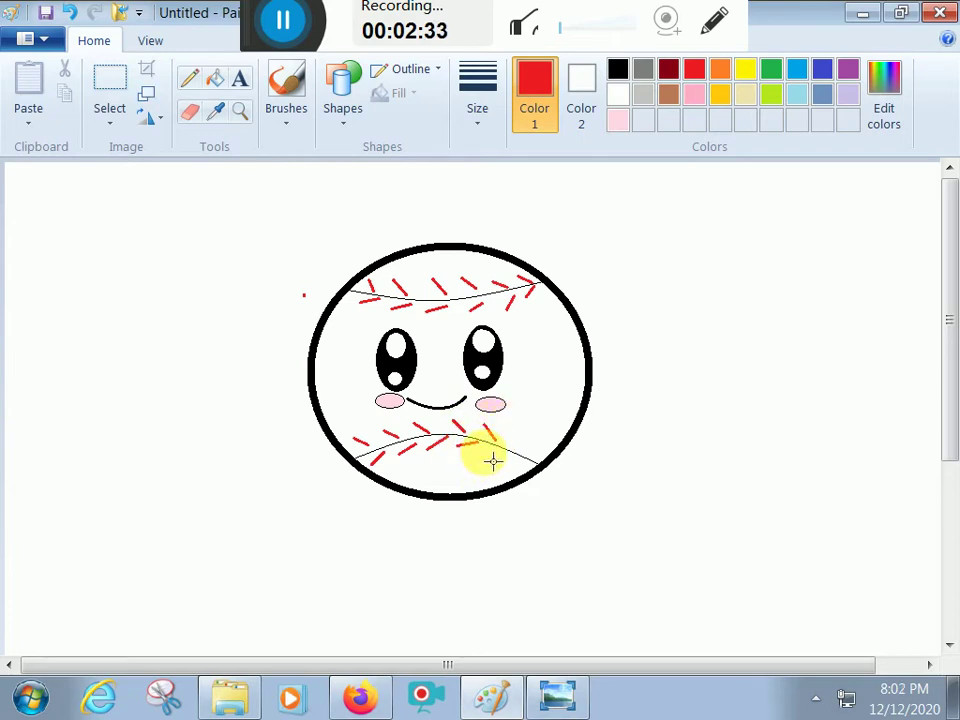
{"action": "mouse_move", "coordinate": [482, 451]}
{"action": "left_mouse_down"}
{"action": "mouse_move", "coordinate": [514, 446]}
{"action": "mouse_move", "coordinate": [534, 468]}
{"action": "left_mouse_up"}
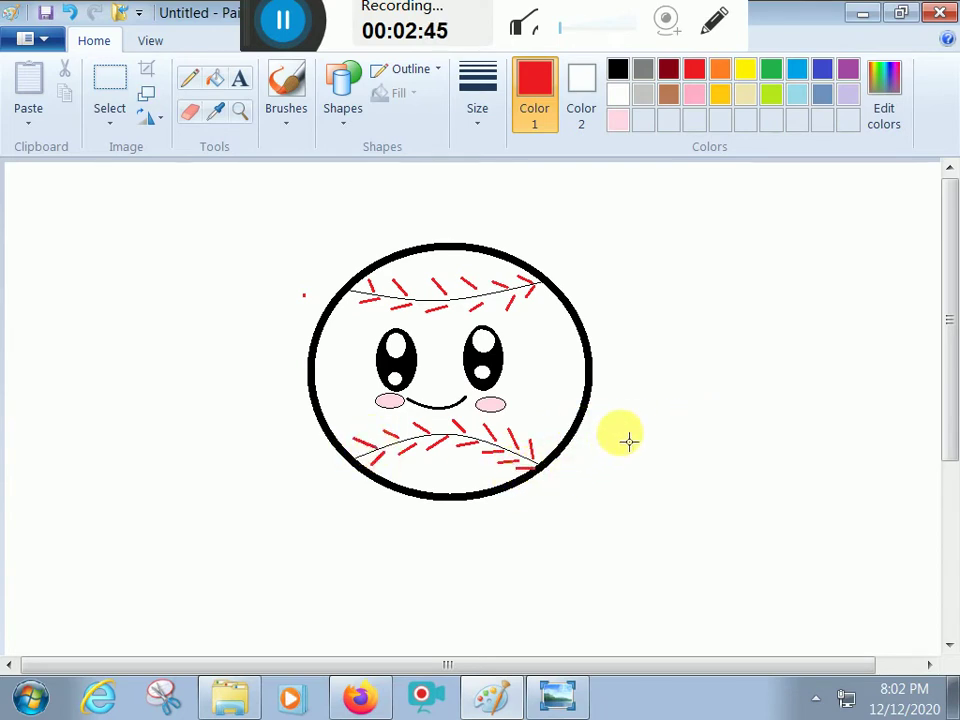
Try lavender, rose, turquoise, green and orange in turn as the background fill around the baseball.
{"action": "left_click", "coordinate": [213, 80]}
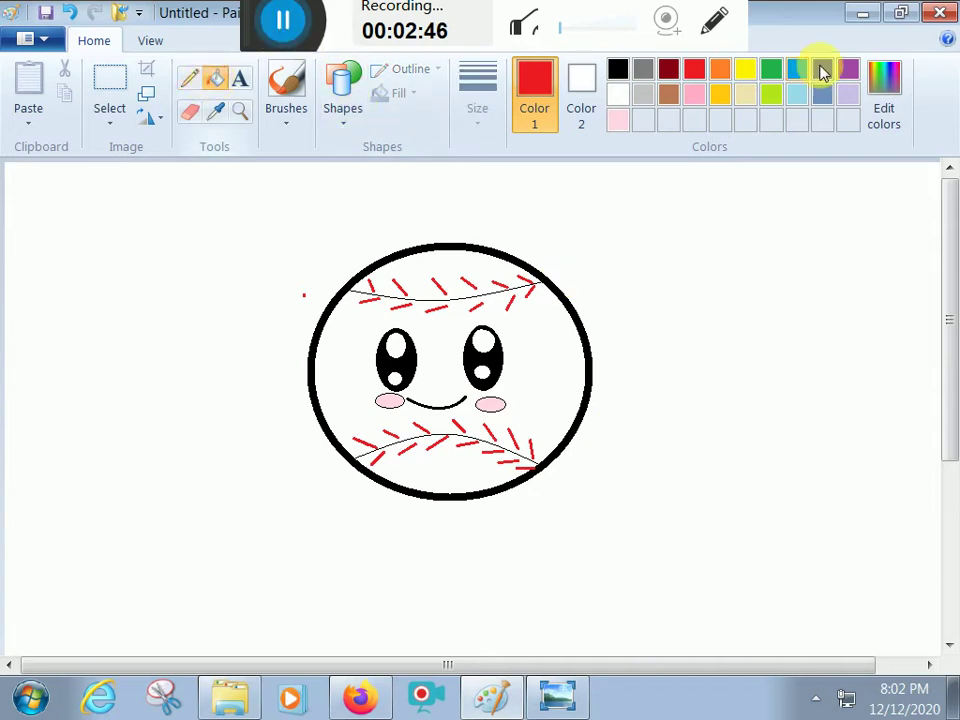
{"action": "left_click", "coordinate": [847, 96]}
{"action": "left_click", "coordinate": [883, 199]}
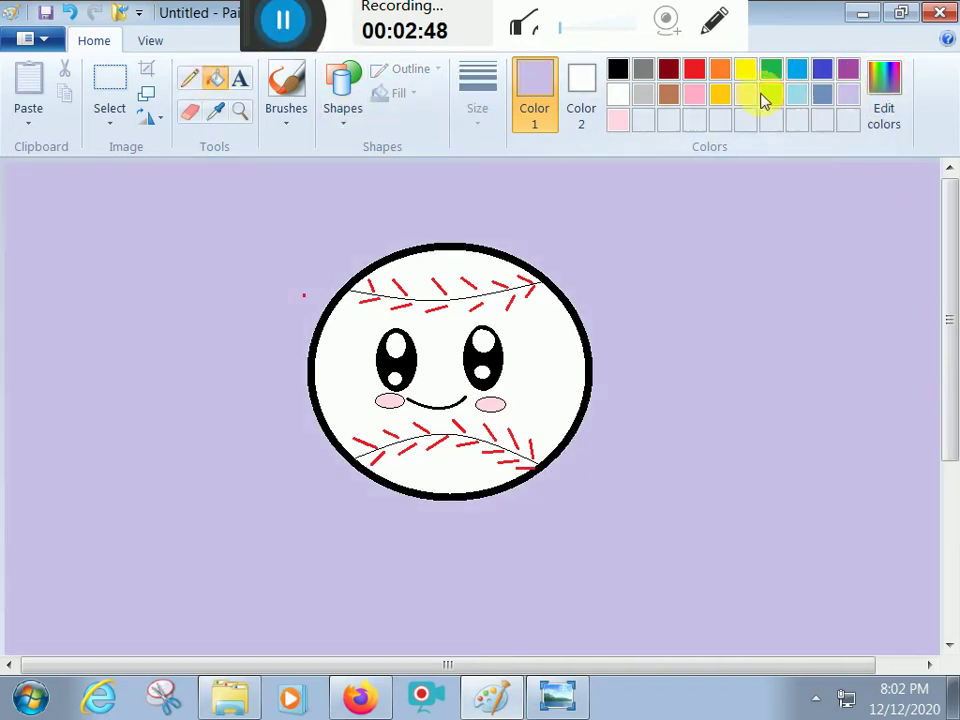
{"action": "left_click", "coordinate": [696, 95]}
{"action": "left_click", "coordinate": [747, 233]}
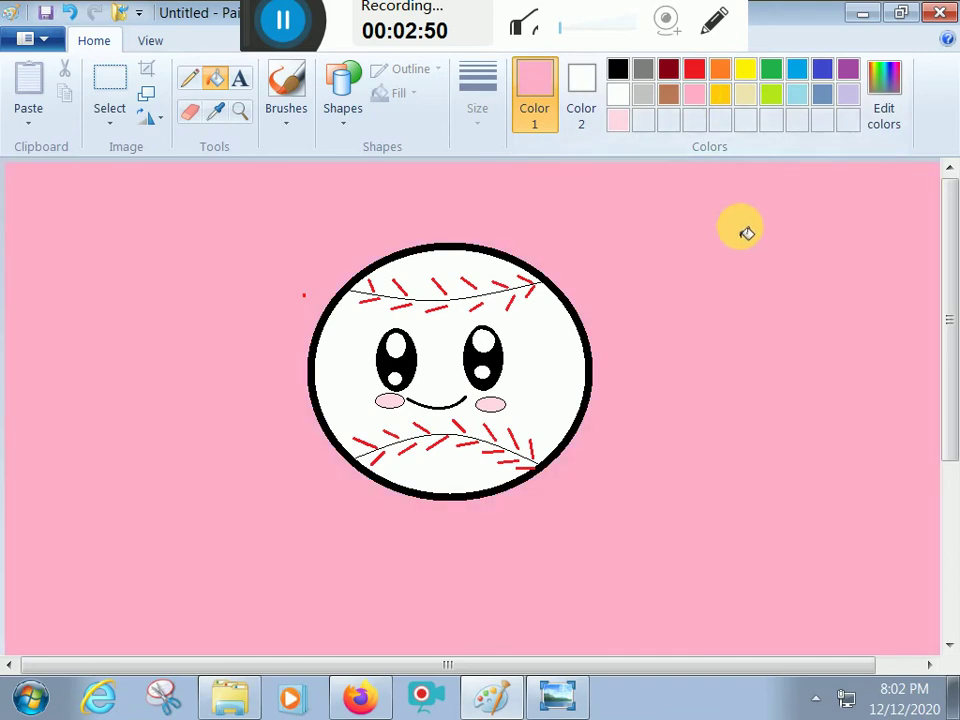
{"action": "left_click", "coordinate": [797, 72]}
{"action": "left_click", "coordinate": [808, 278]}
{"action": "left_click", "coordinate": [771, 72]}
{"action": "left_click", "coordinate": [797, 281]}
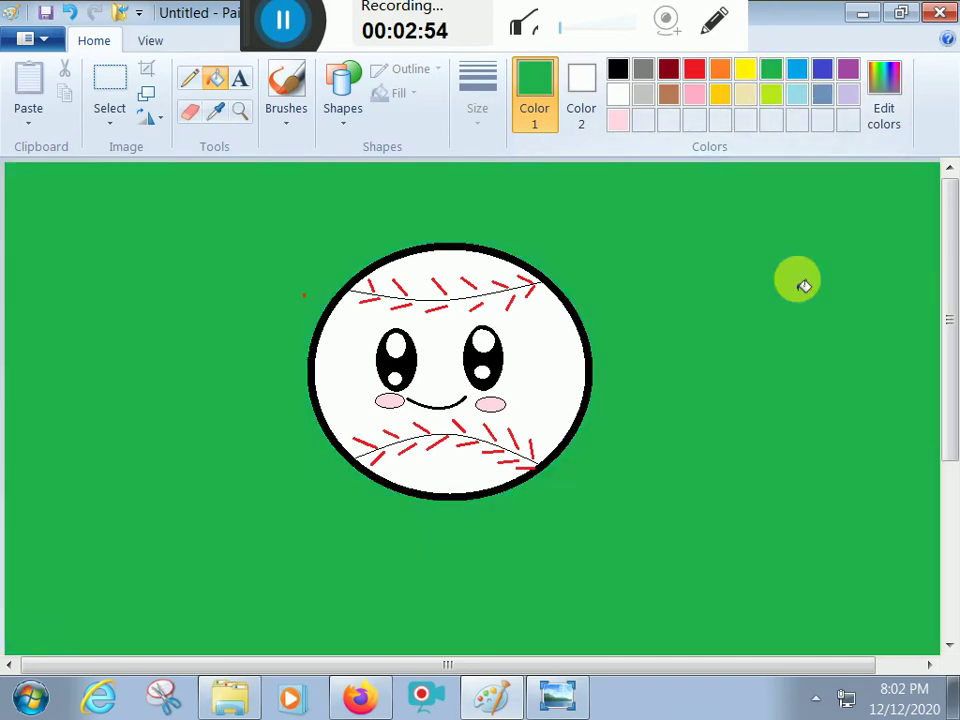
{"action": "left_click", "coordinate": [724, 74]}
{"action": "left_click", "coordinate": [750, 272]}
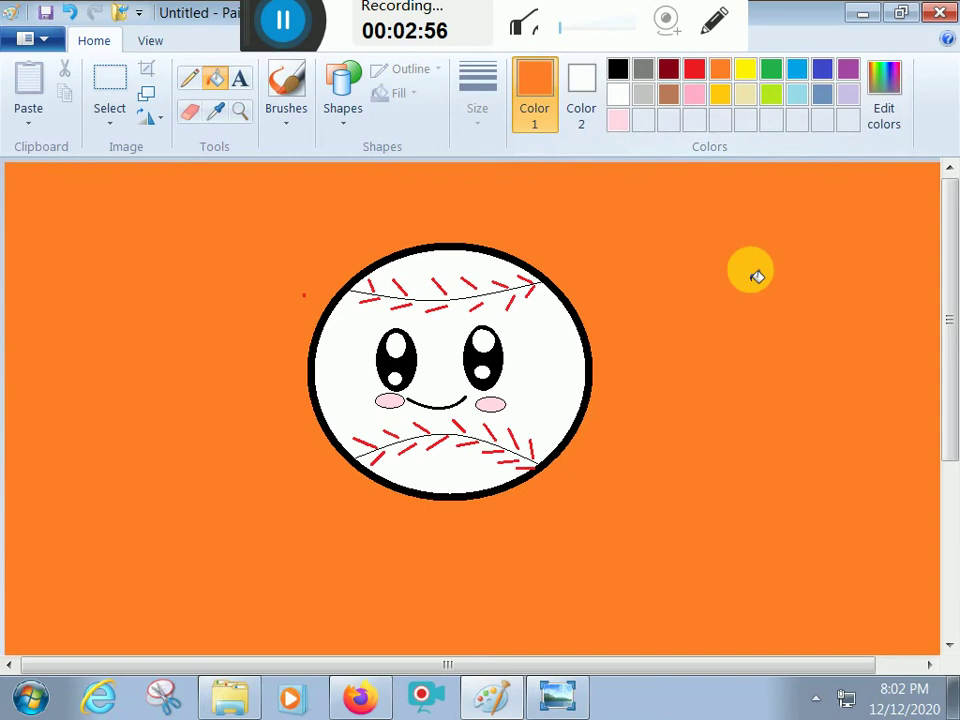
Fill the background around the baseball with lavender.
{"action": "left_click", "coordinate": [845, 92]}
{"action": "left_click", "coordinate": [827, 276]}
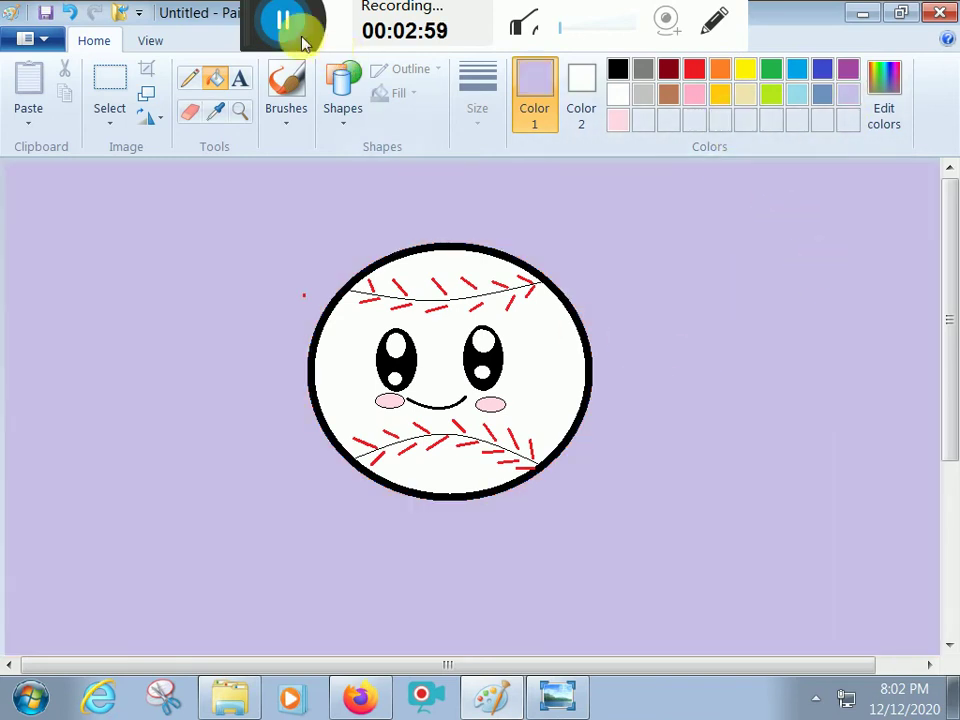
{"action": "left_click_drag", "start_coordinate": [240, 44], "coordinate": [302, 25]}
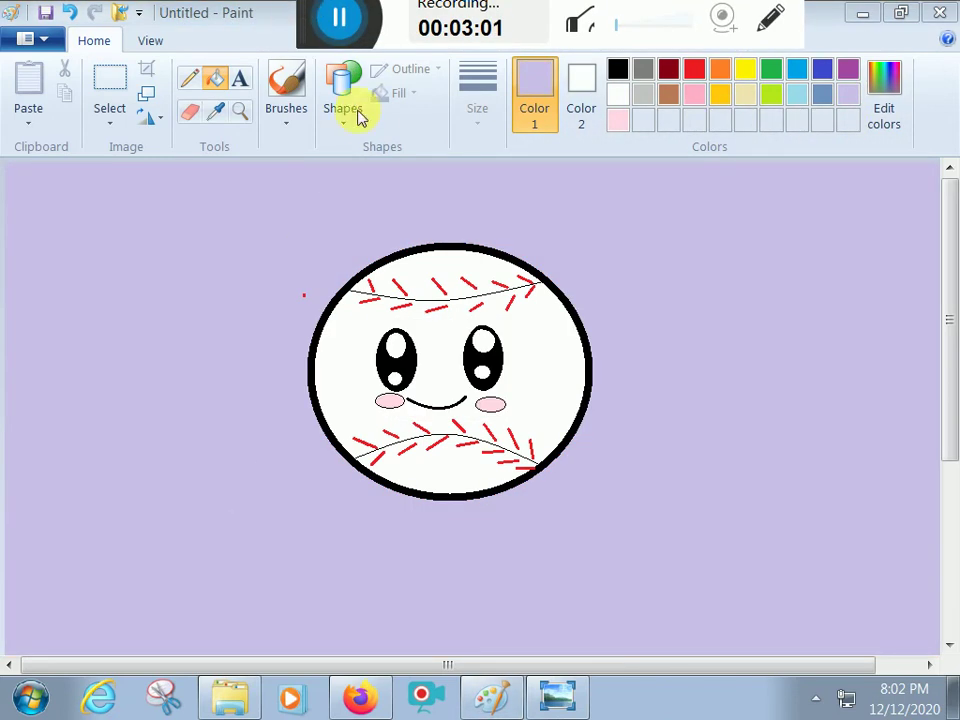
Outline the whole baseball with a free-form selection, copy it and clear the selection.
{"action": "left_click", "coordinate": [111, 124]}
{"action": "left_click", "coordinate": [165, 197]}
{"action": "mouse_move", "coordinate": [458, 217]}
{"action": "left_mouse_down"}
{"action": "mouse_move", "coordinate": [314, 442]}
{"action": "mouse_move", "coordinate": [379, 518]}
{"action": "mouse_move", "coordinate": [510, 543]}
{"action": "mouse_move", "coordinate": [639, 475]}
{"action": "mouse_move", "coordinate": [589, 280]}
{"action": "mouse_move", "coordinate": [512, 204]}
{"action": "mouse_move", "coordinate": [471, 223]}
{"action": "left_mouse_up"}
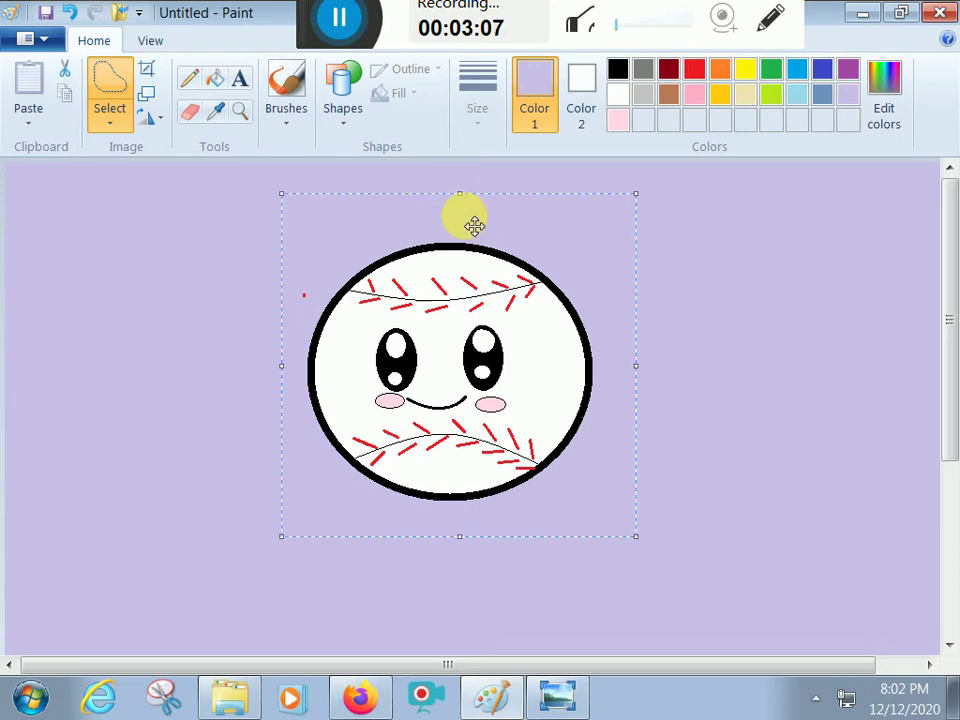
{"action": "right_click", "coordinate": [501, 236]}
{"action": "left_click", "coordinate": [510, 256]}
{"action": "left_click", "coordinate": [99, 355]}
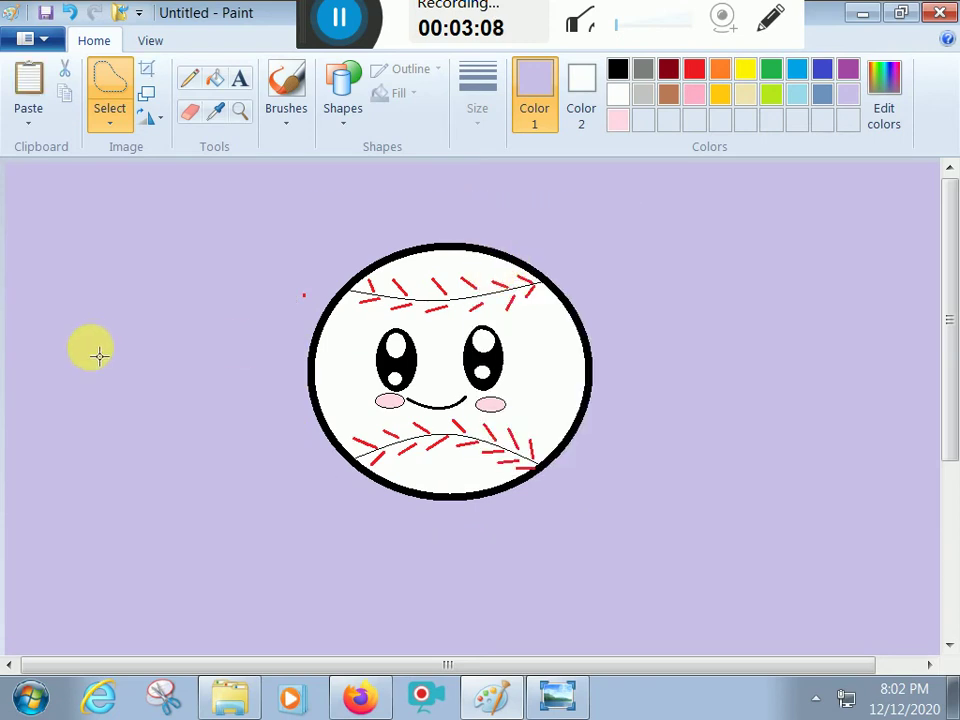
Paste two copies of the baseball and place one on each side of the original.
{"action": "mouse_move", "coordinate": [208, 339]}
{"action": "left_mouse_down"}
{"action": "mouse_move", "coordinate": [205, 377]}
{"action": "mouse_move", "coordinate": [622, 405]}
{"action": "mouse_move", "coordinate": [802, 472]}
{"action": "left_mouse_up"}
{"action": "right_click", "coordinate": [210, 370]}
{"action": "left_click", "coordinate": [262, 434]}
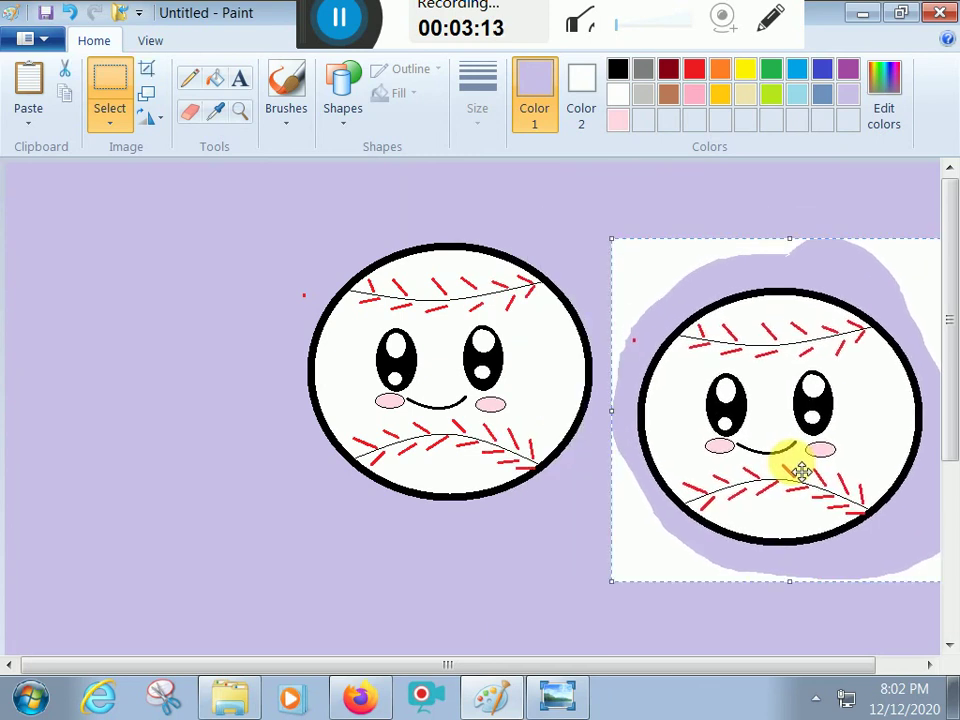
{"action": "right_click", "coordinate": [139, 478]}
{"action": "left_click", "coordinate": [185, 283]}
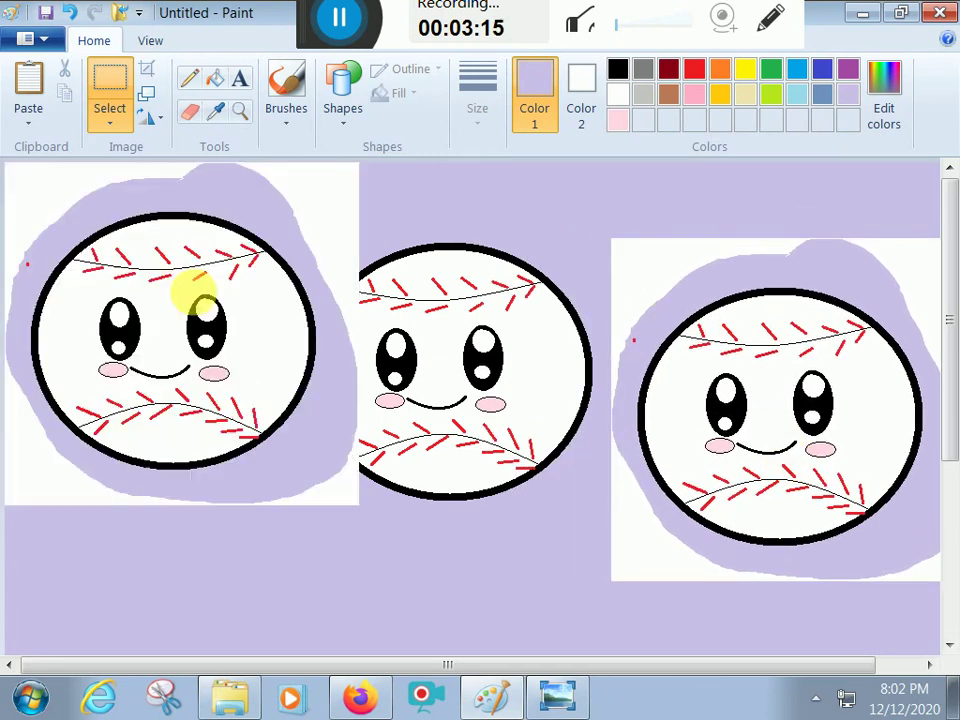
{"action": "left_click_drag", "start_coordinate": [205, 410], "coordinate": [156, 474]}
Fill the white areas around both pasted baseballs with lavender to match the background.
{"action": "left_click", "coordinate": [215, 78]}
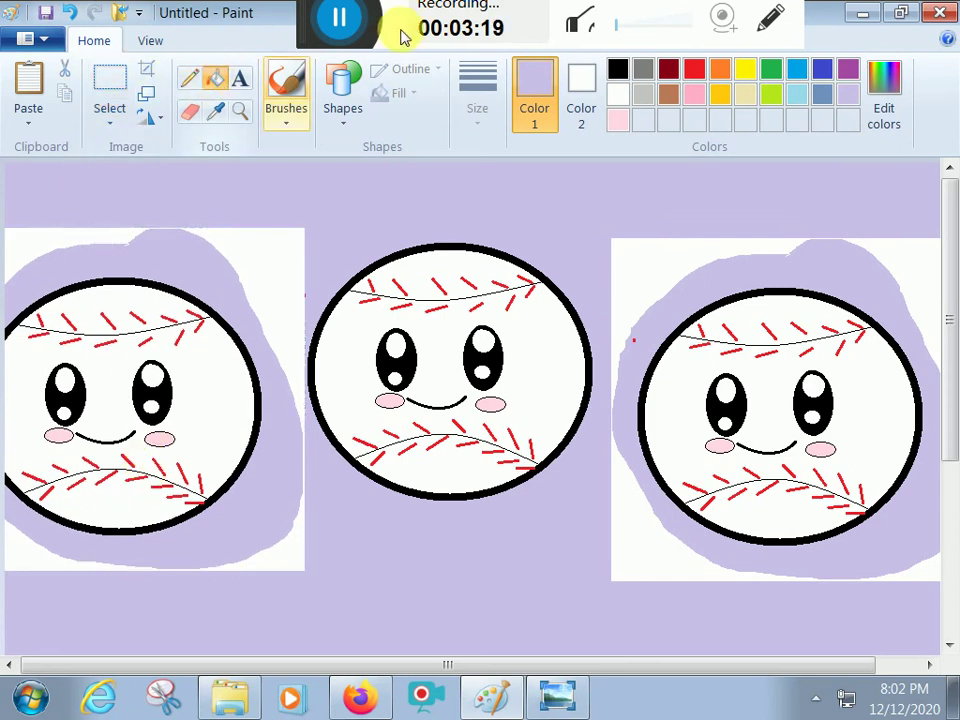
{"action": "left_click", "coordinate": [665, 260]}
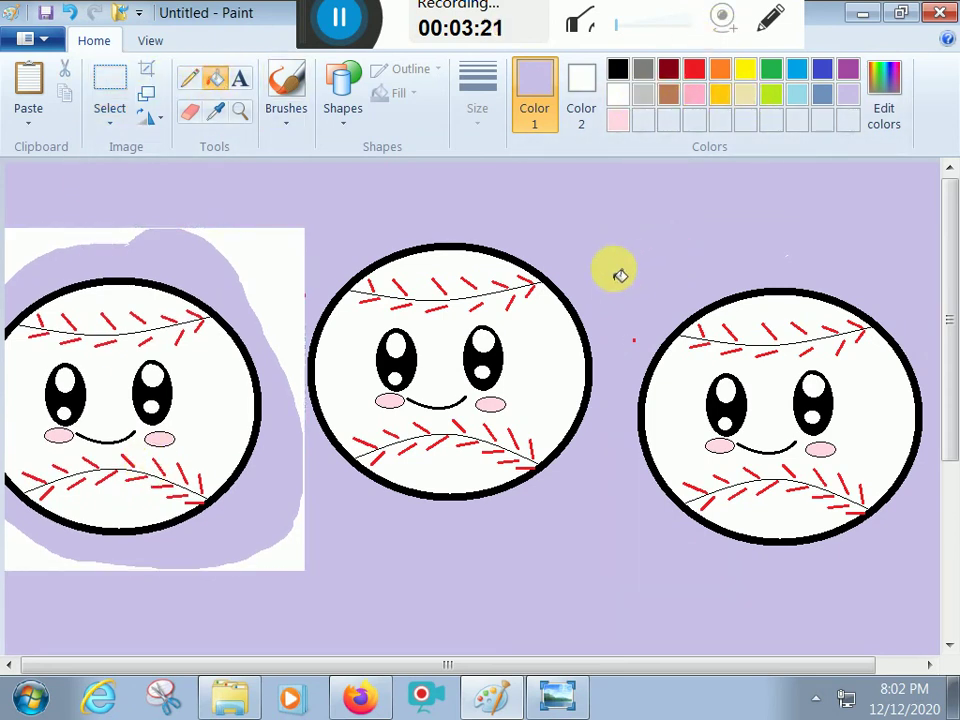
{"action": "left_click", "coordinate": [275, 265]}
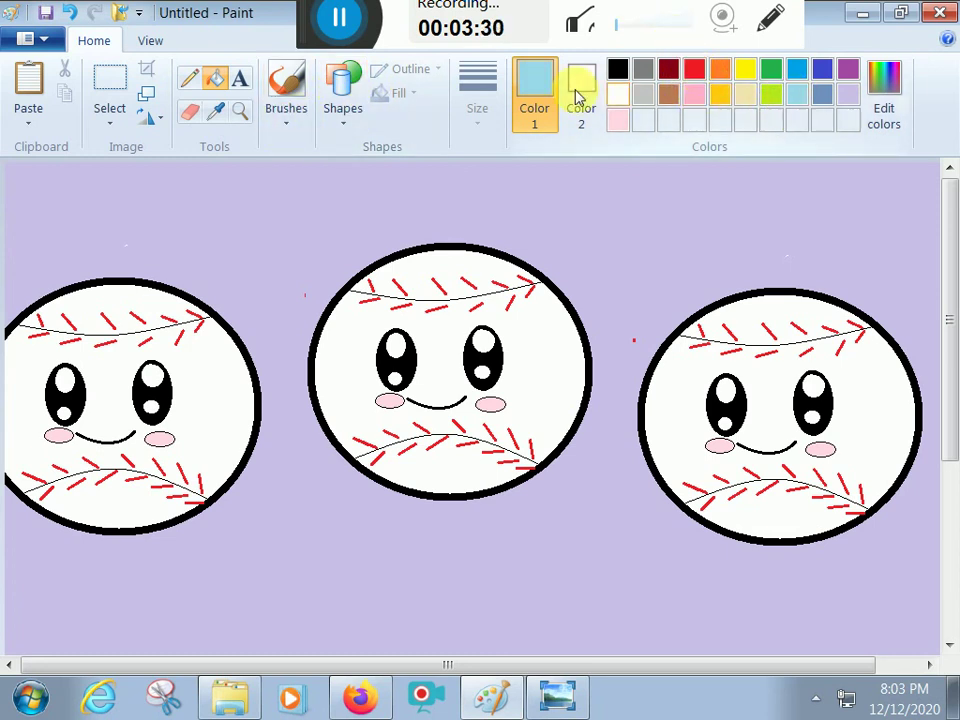
Try light turquoise and rose as background fills behind the three baseballs.
{"action": "left_click", "coordinate": [684, 186]}
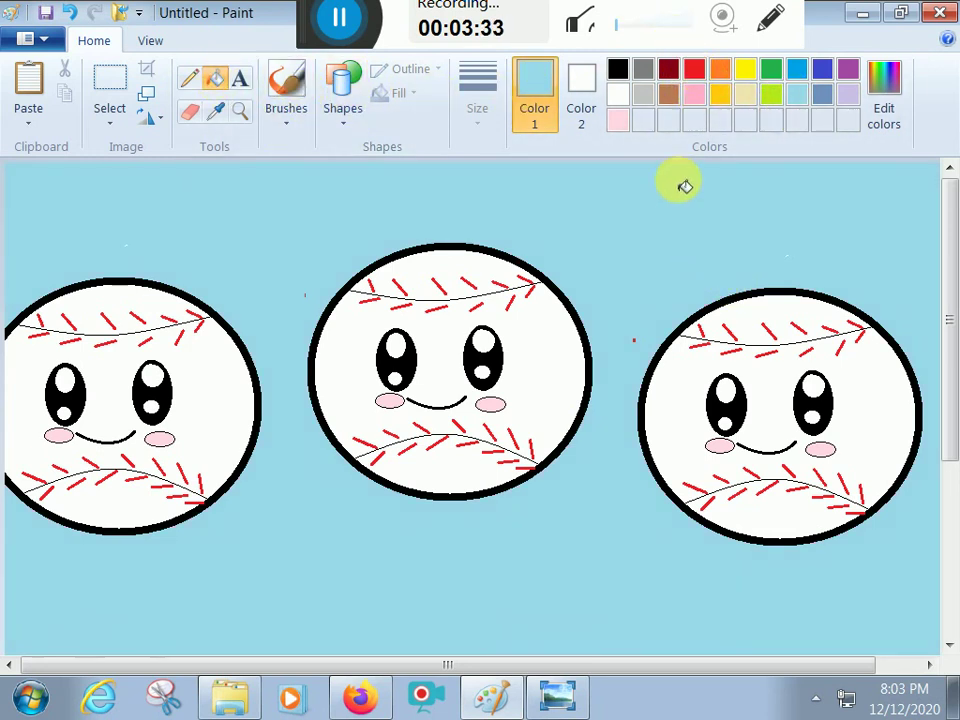
{"action": "left_click", "coordinate": [694, 94]}
{"action": "left_click", "coordinate": [645, 236]}
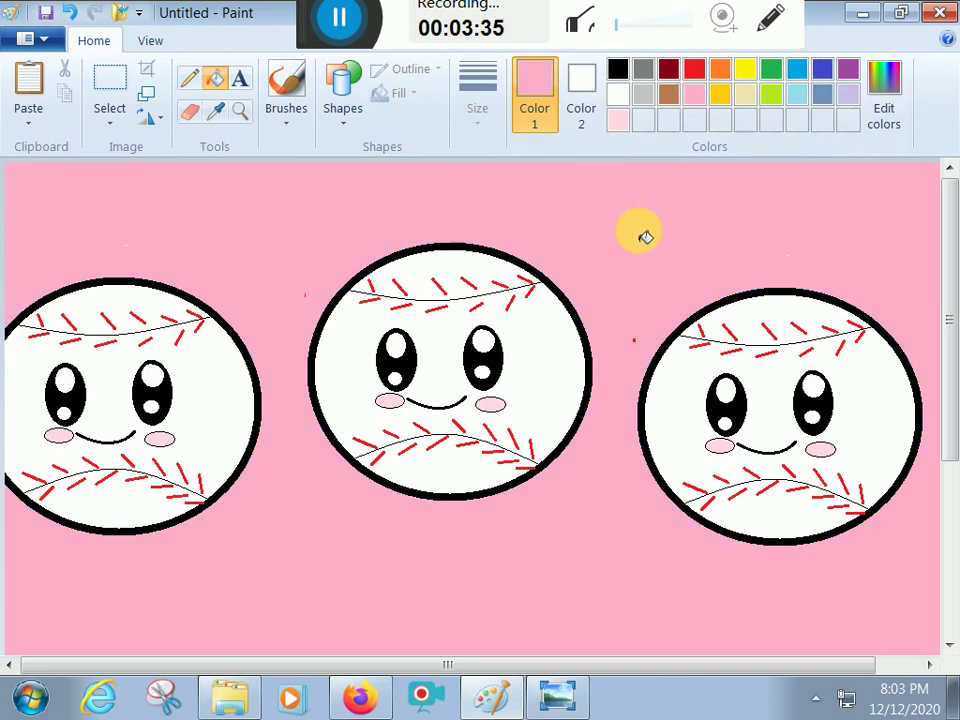
Mix a lighter custom salmon shade from red and fill the background behind the three baseballs with it.
{"action": "left_click", "coordinate": [697, 76]}
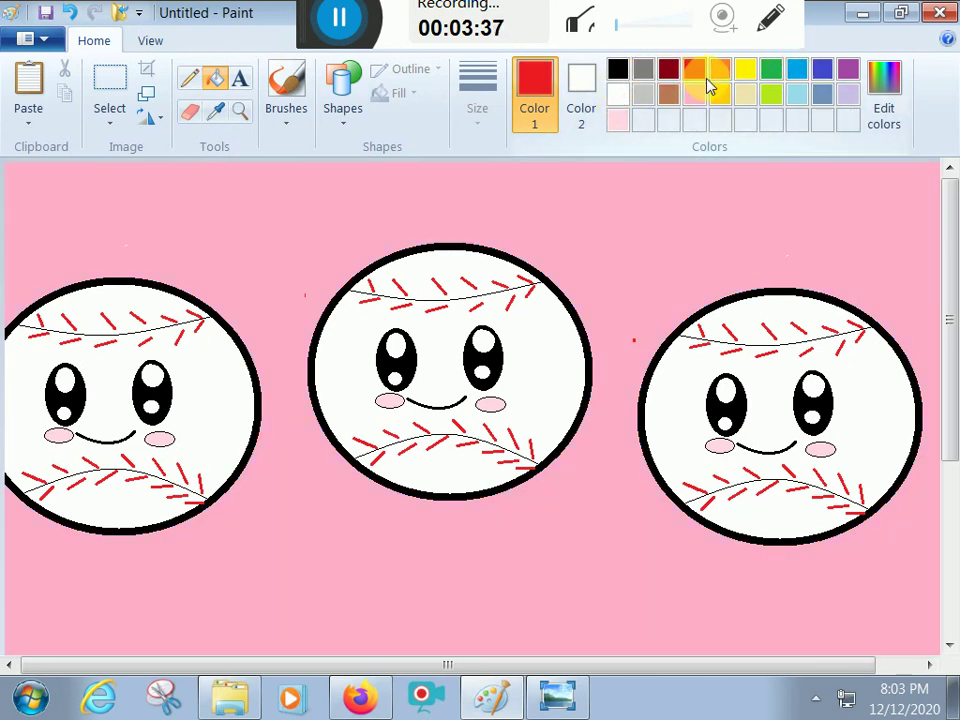
{"action": "left_click", "coordinate": [885, 95]}
{"action": "left_click_drag", "start_coordinate": [750, 285], "coordinate": [745, 238]}
{"action": "left_click", "coordinate": [250, 503]}
{"action": "left_click", "coordinate": [620, 232]}
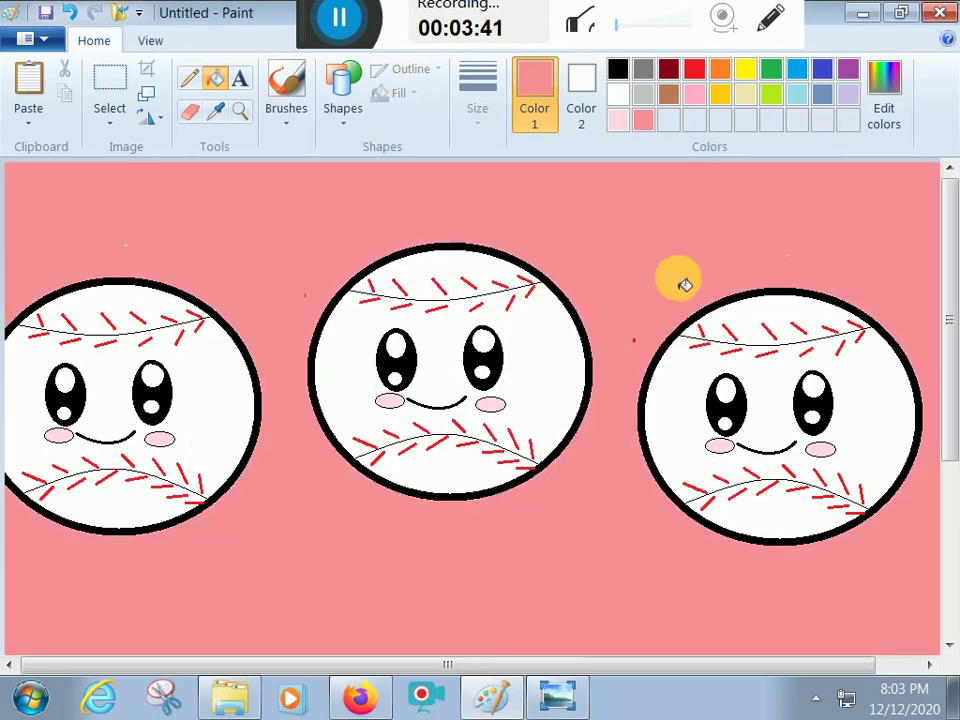
Try lavender and the custom pale pink as the background, and refill it with the custom salmon shade.
{"action": "left_click", "coordinate": [714, 236]}
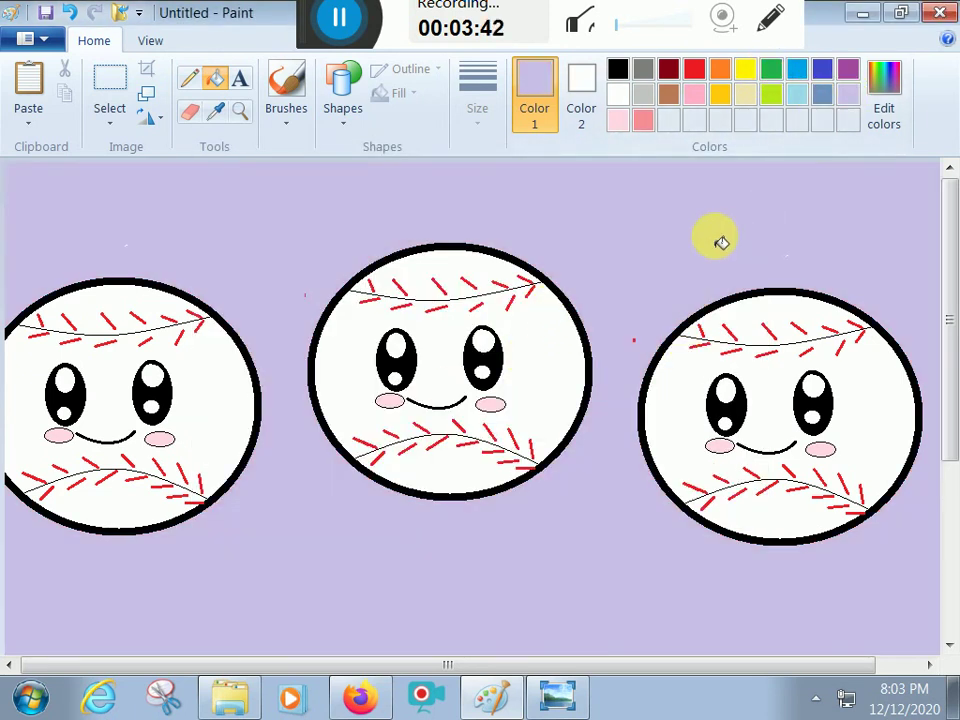
{"action": "left_click", "coordinate": [619, 119]}
{"action": "left_click", "coordinate": [671, 236]}
{"action": "left_click", "coordinate": [643, 119]}
{"action": "left_click", "coordinate": [665, 200]}
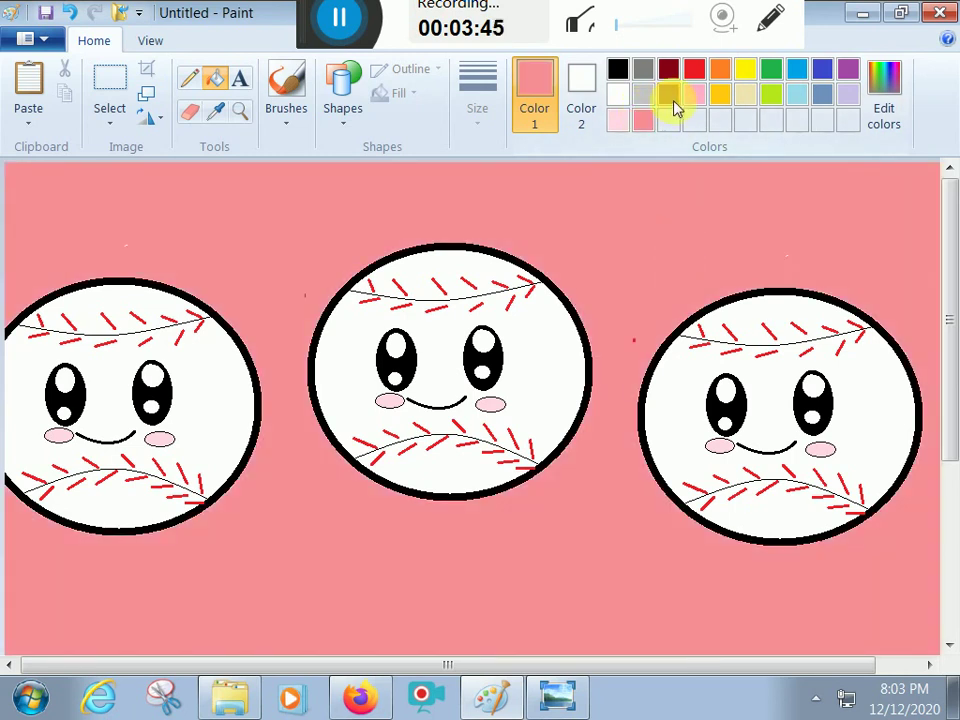